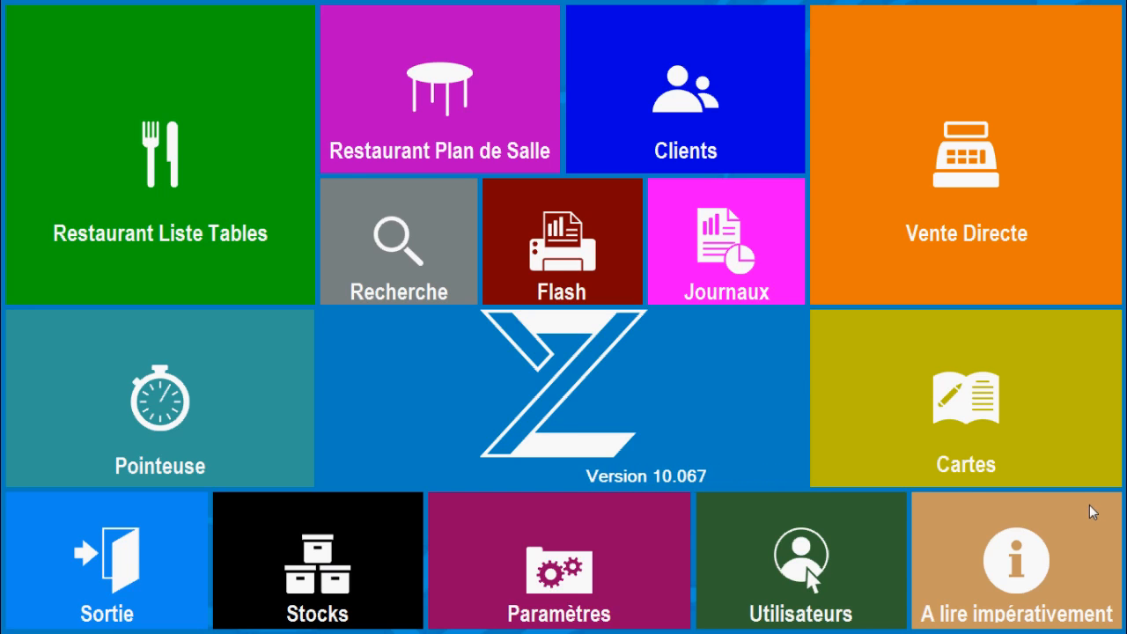
# Open the card management and load the DEMO card for editing
pyautogui.click(1044, 421)
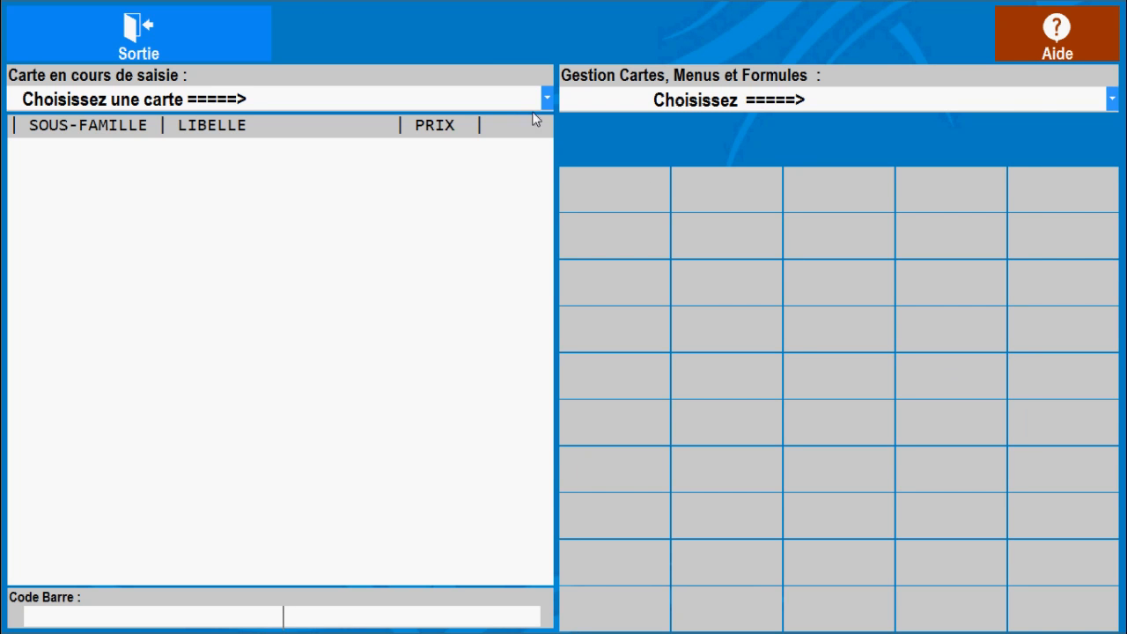
pyautogui.click(547, 100)
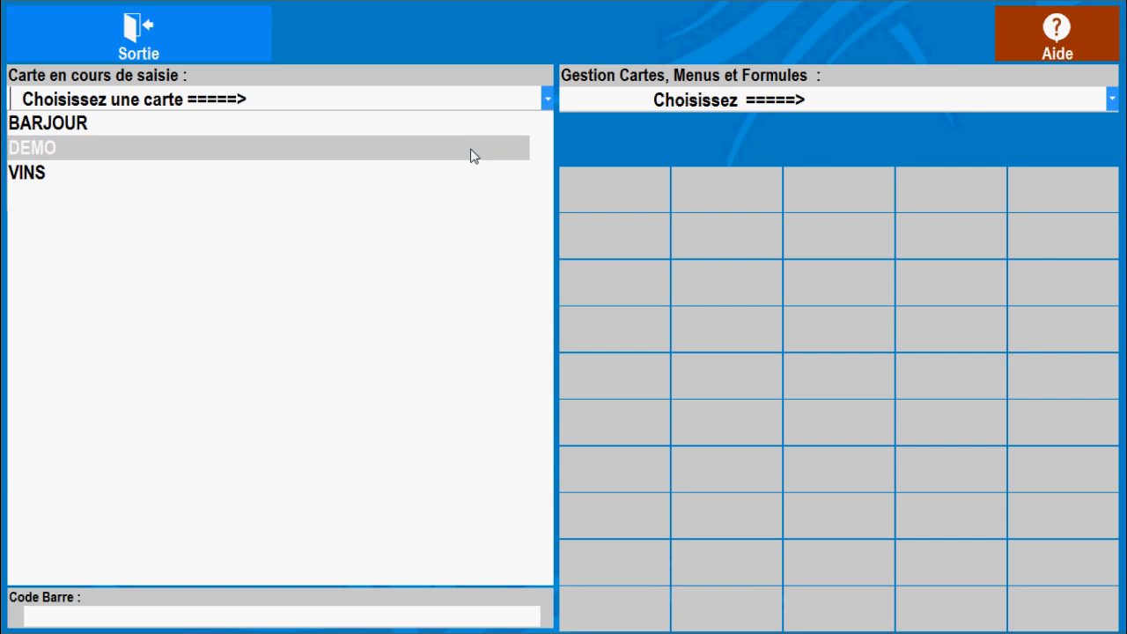
pyautogui.click(473, 148)
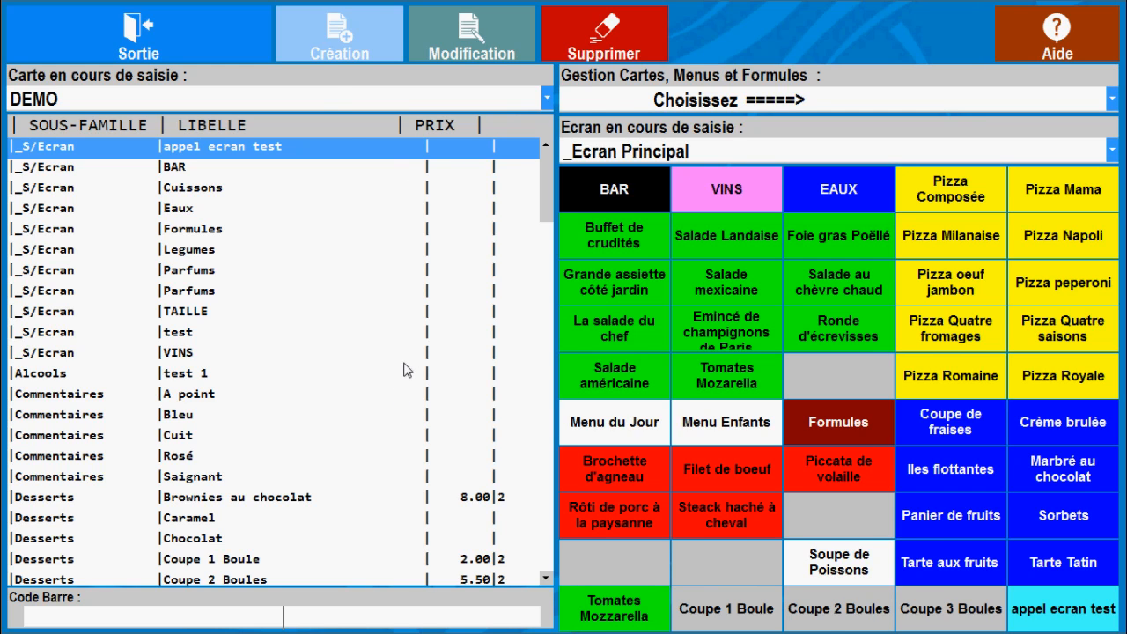
# Start a new article in the family Solides with the sub-family Formules
pyautogui.click(351, 41)
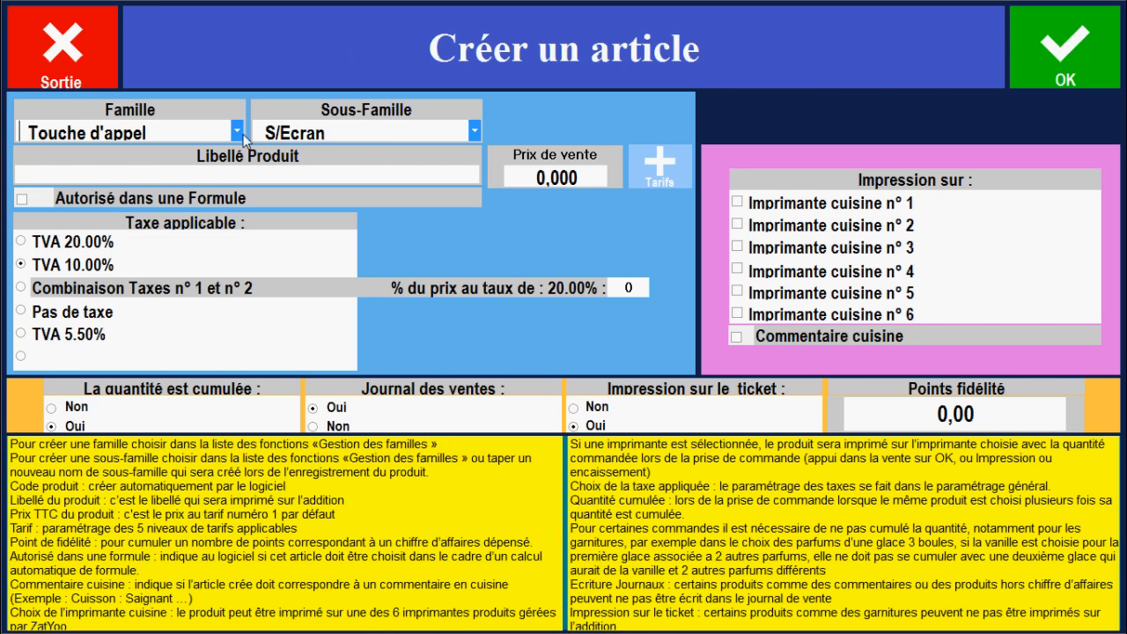
pyautogui.click(237, 132)
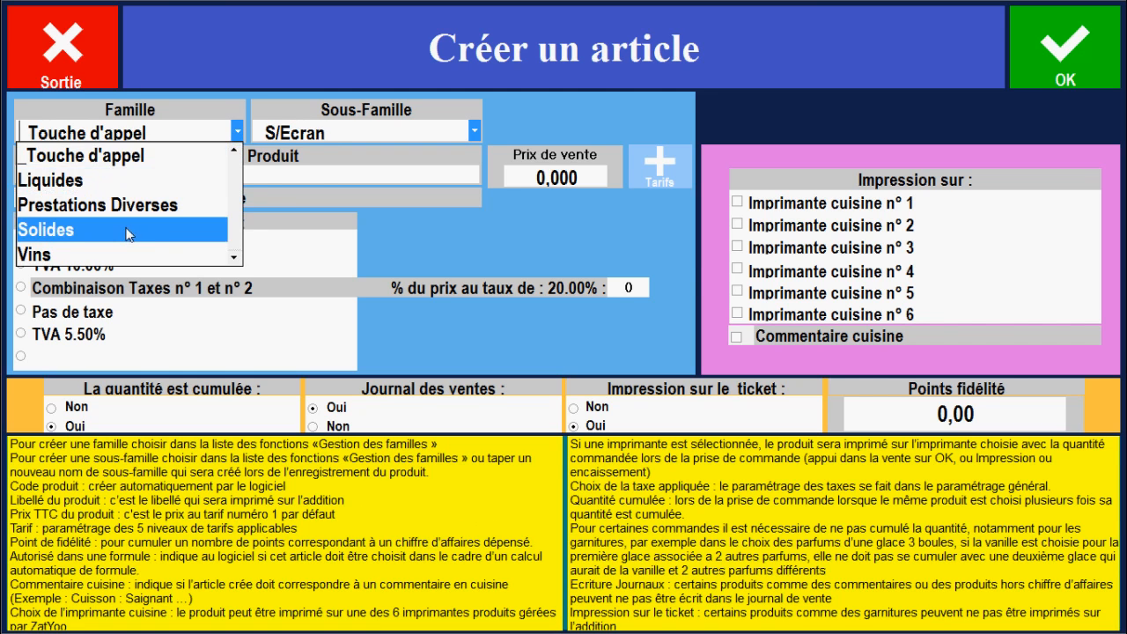
pyautogui.click(53, 229)
pyautogui.click(474, 129)
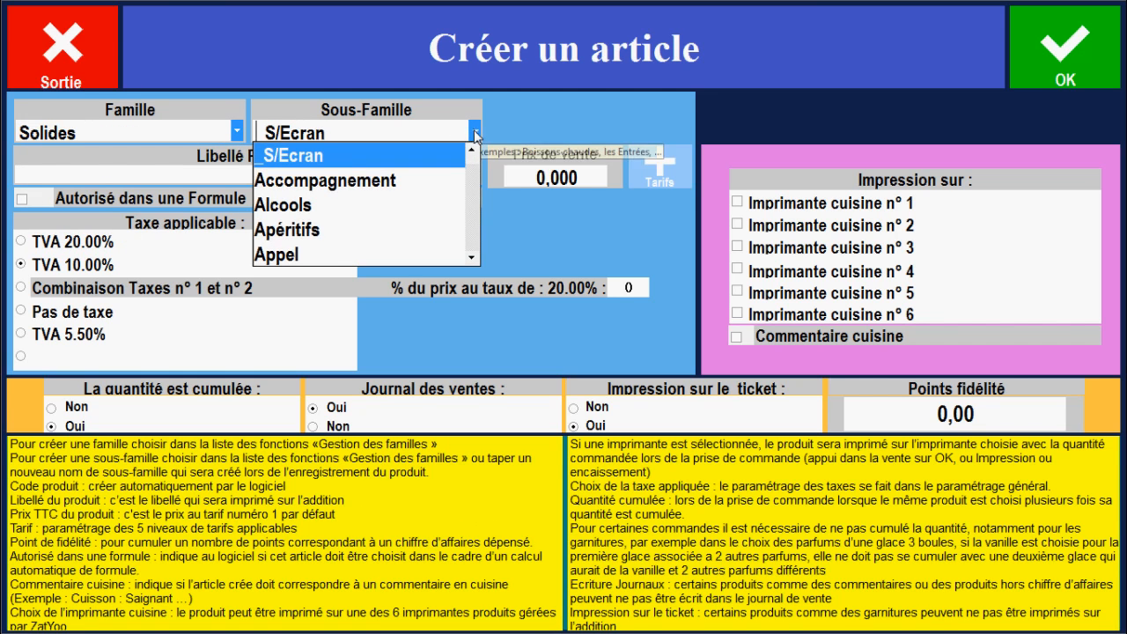
pyautogui.scroll(-5, 458, 184)
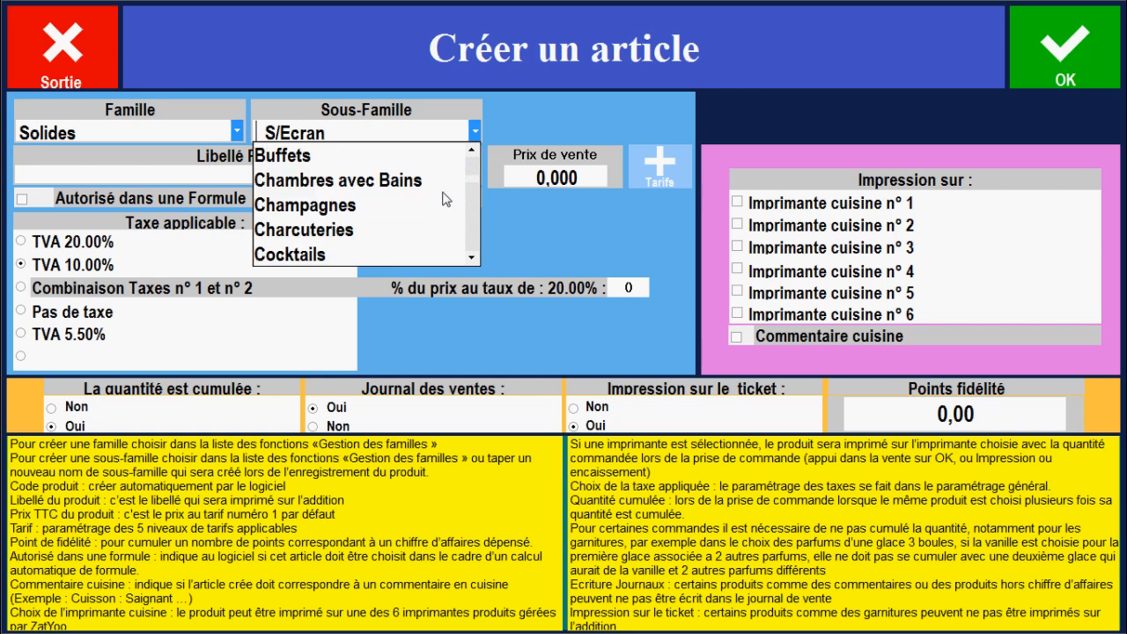
pyautogui.scroll(-4, 446, 199)
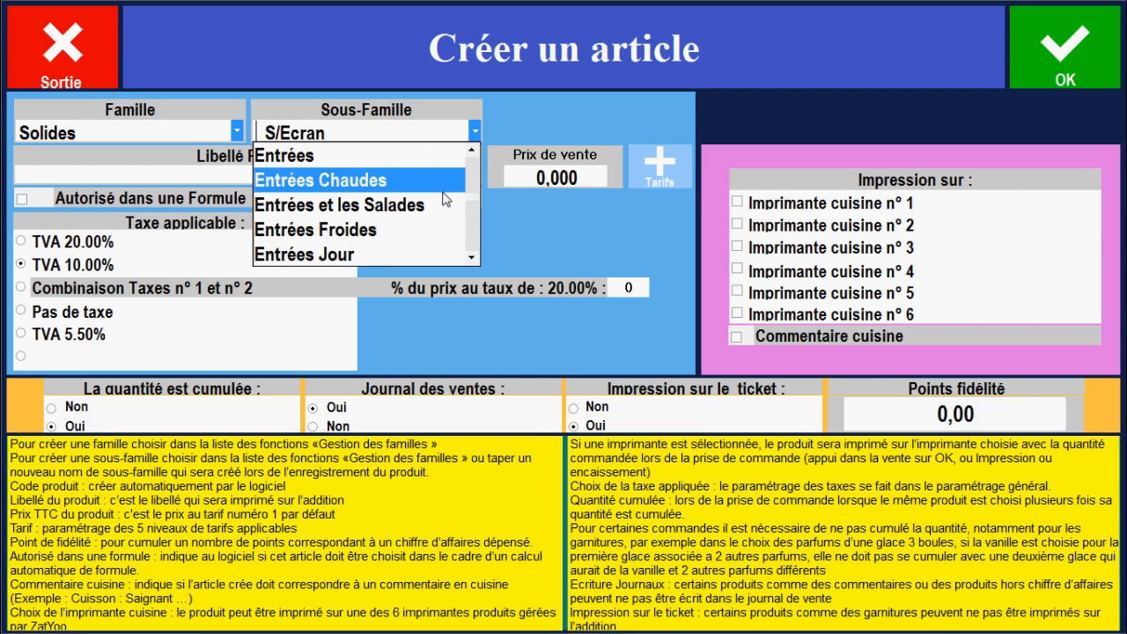
pyautogui.click(404, 208)
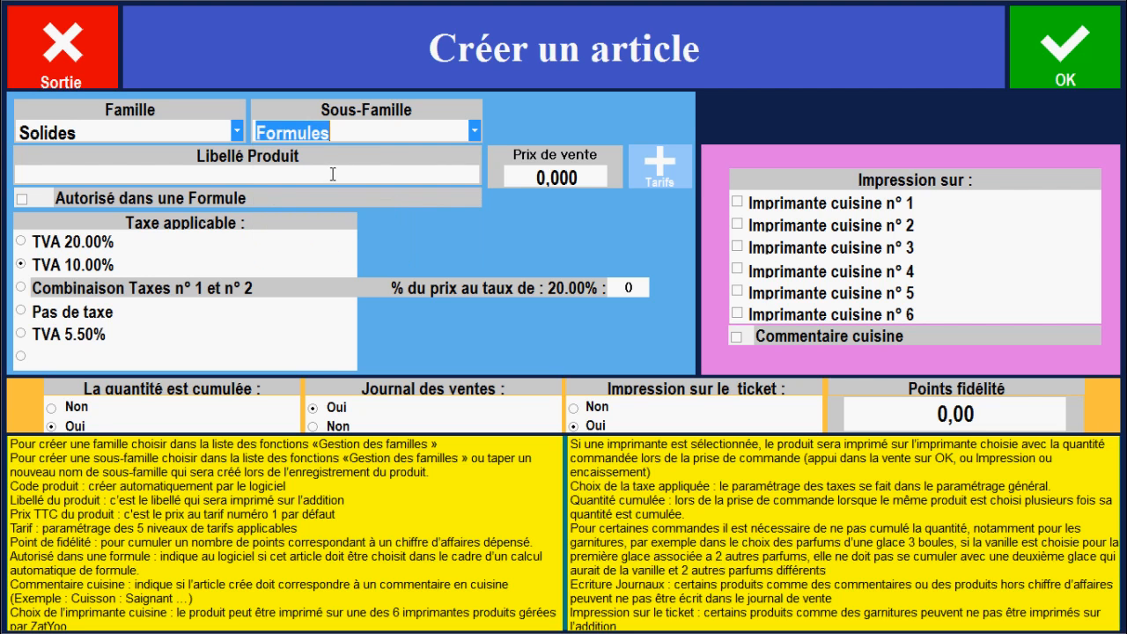
# Name the article "Formule Entrée + Plat", set its sale price to 14 and save it
pyautogui.click(320, 175)
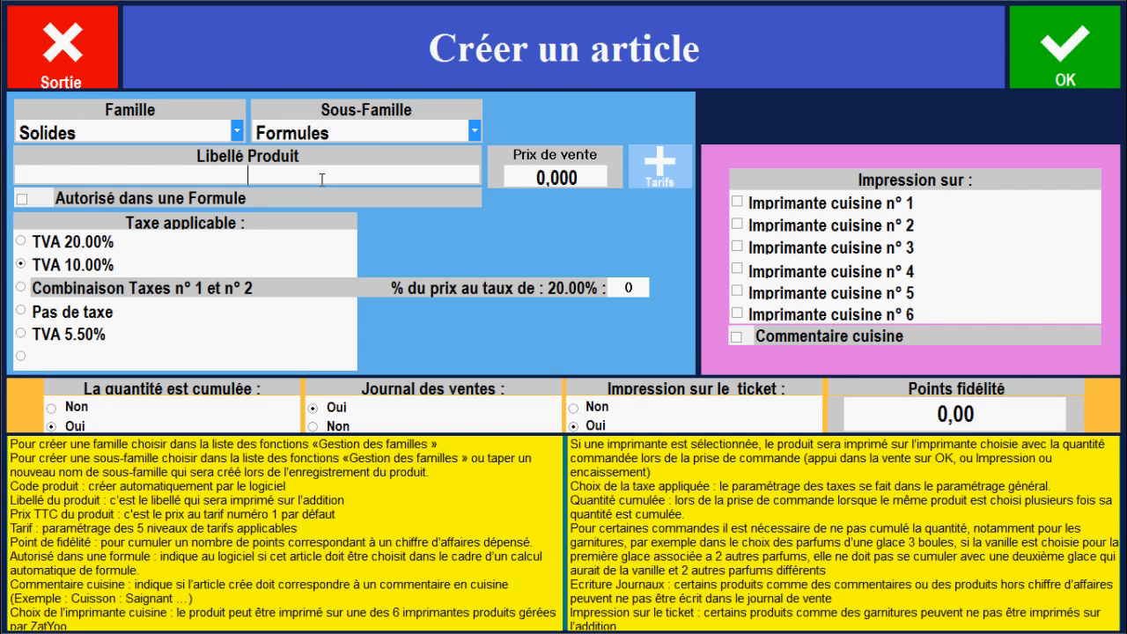
pyautogui.write('Formule Entr')
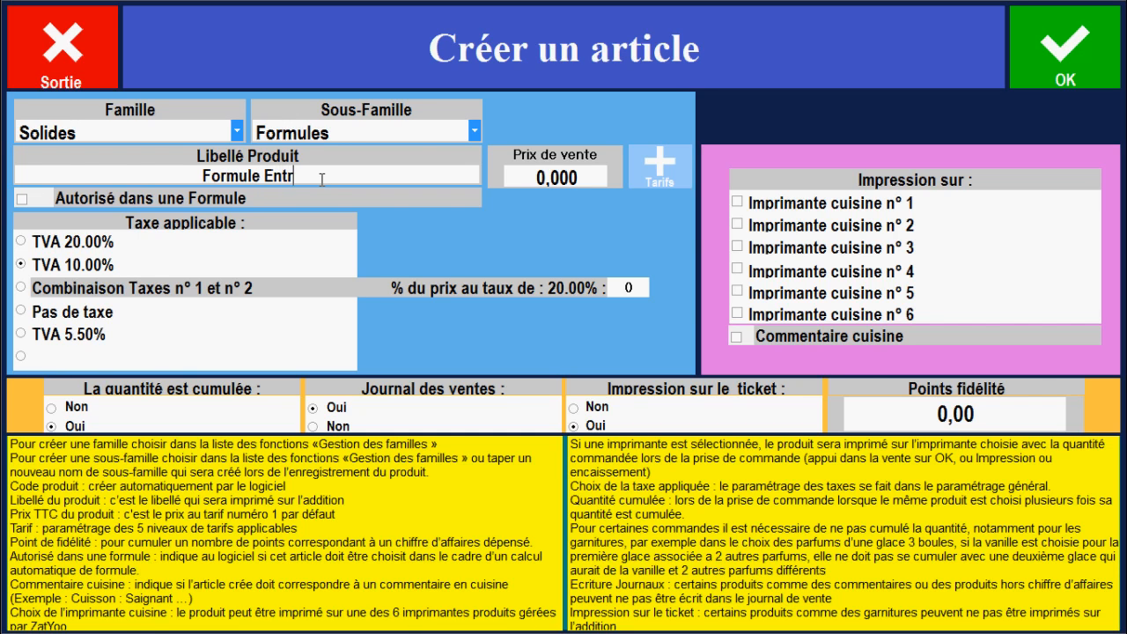
pyautogui.write('ée + Plat')
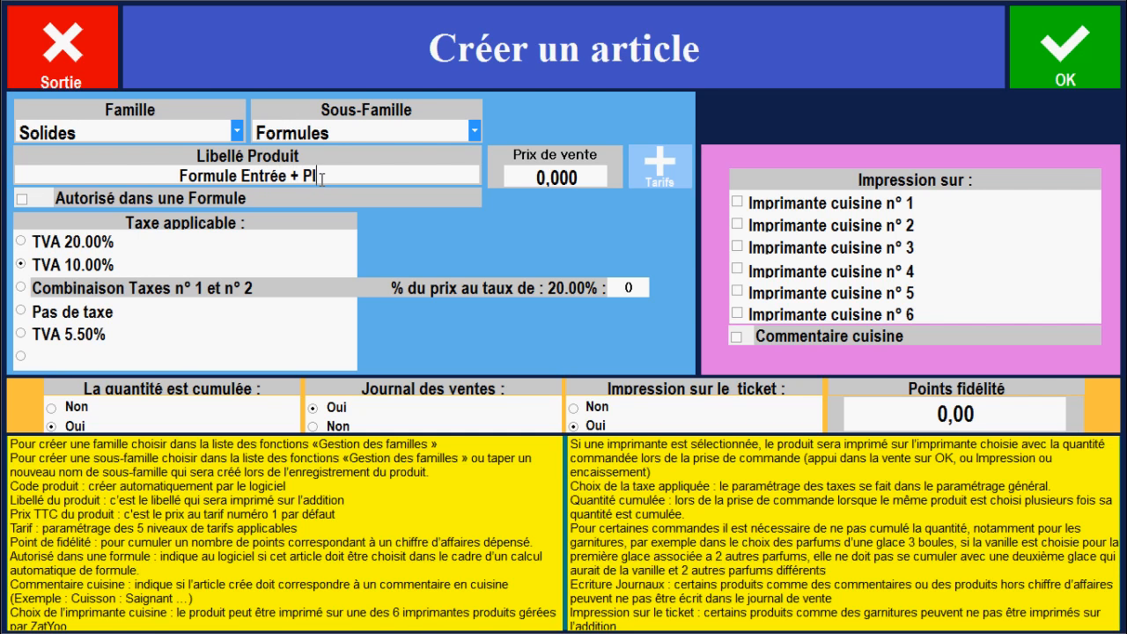
pyautogui.click(597, 171)
pyautogui.write('14')
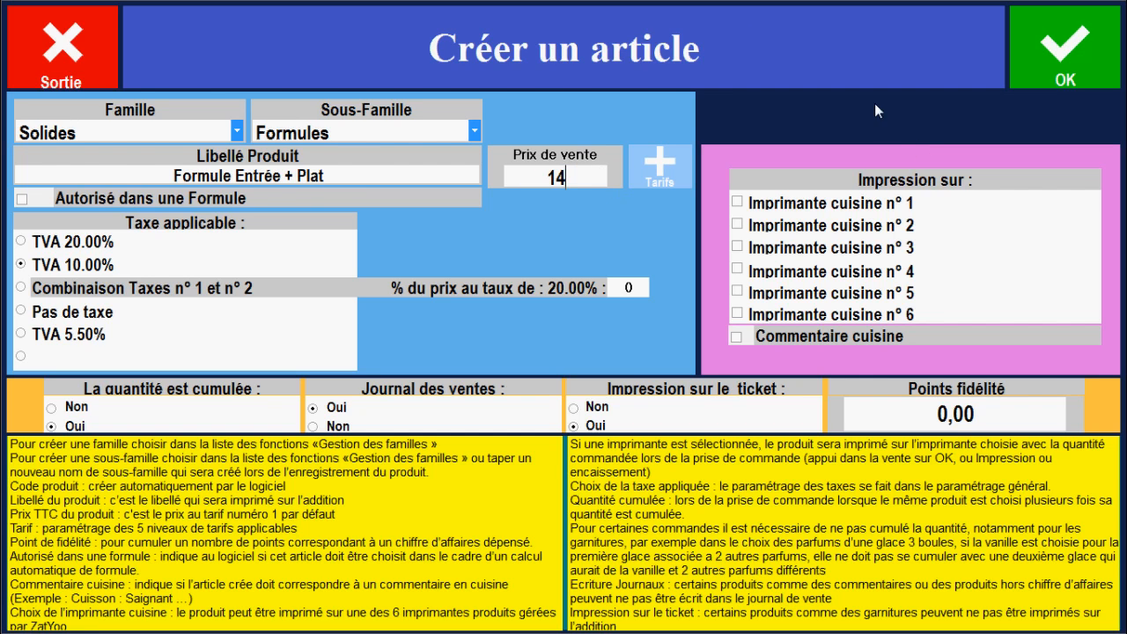
pyautogui.click(1043, 59)
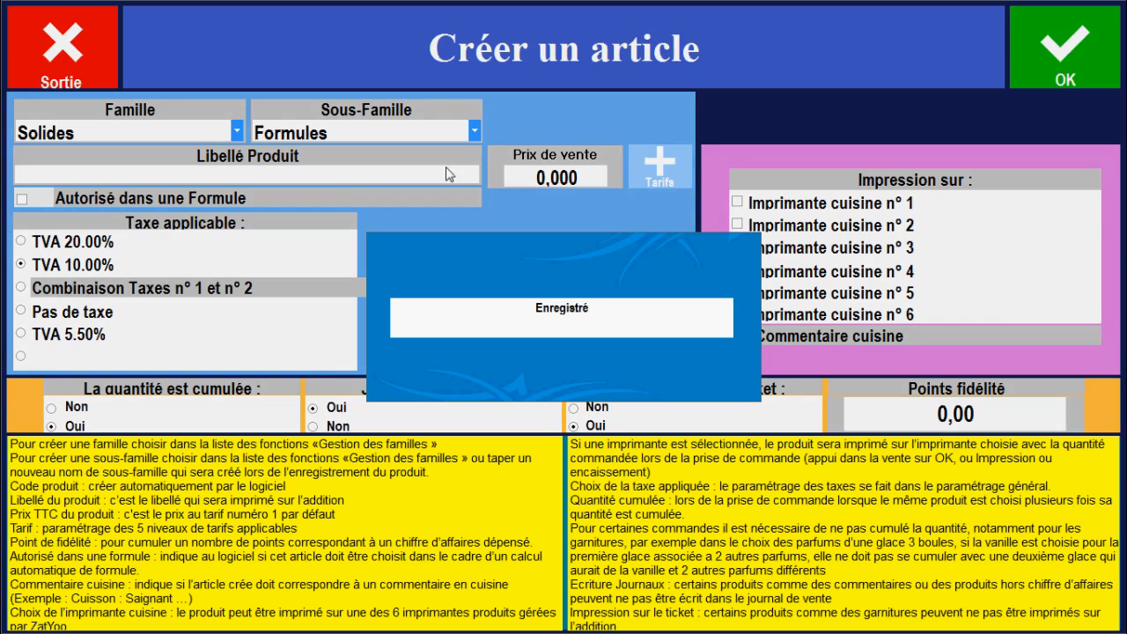
# Create and save a second formula article named "Formule Plat + Dessert" with a sale price of 14
pyautogui.write('F')
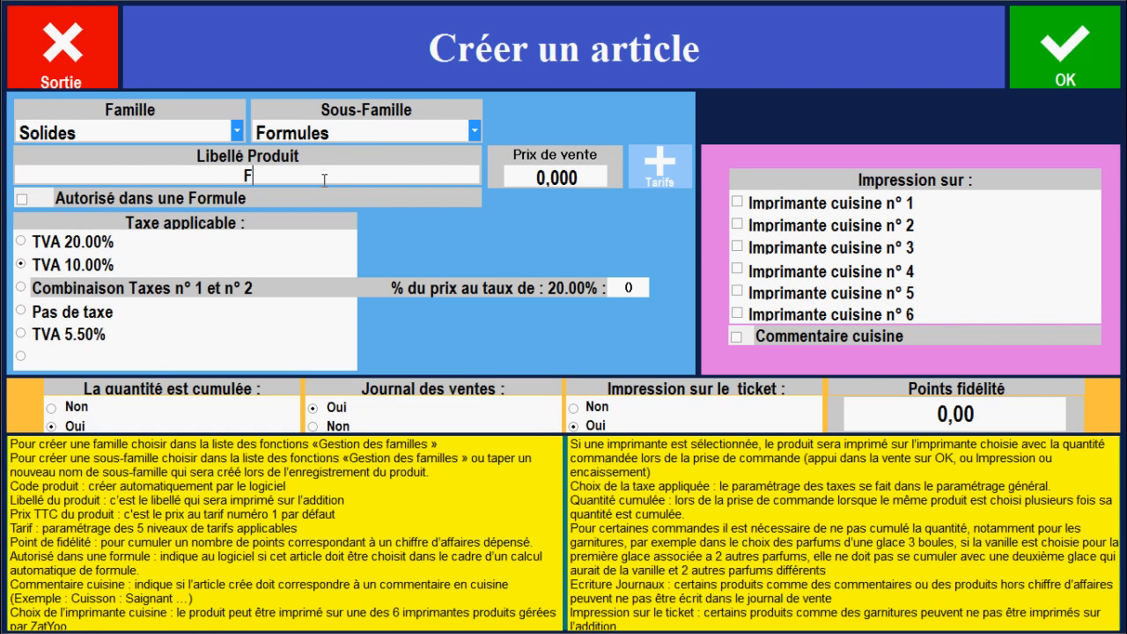
pyautogui.write('ormule Plat + Dessert')
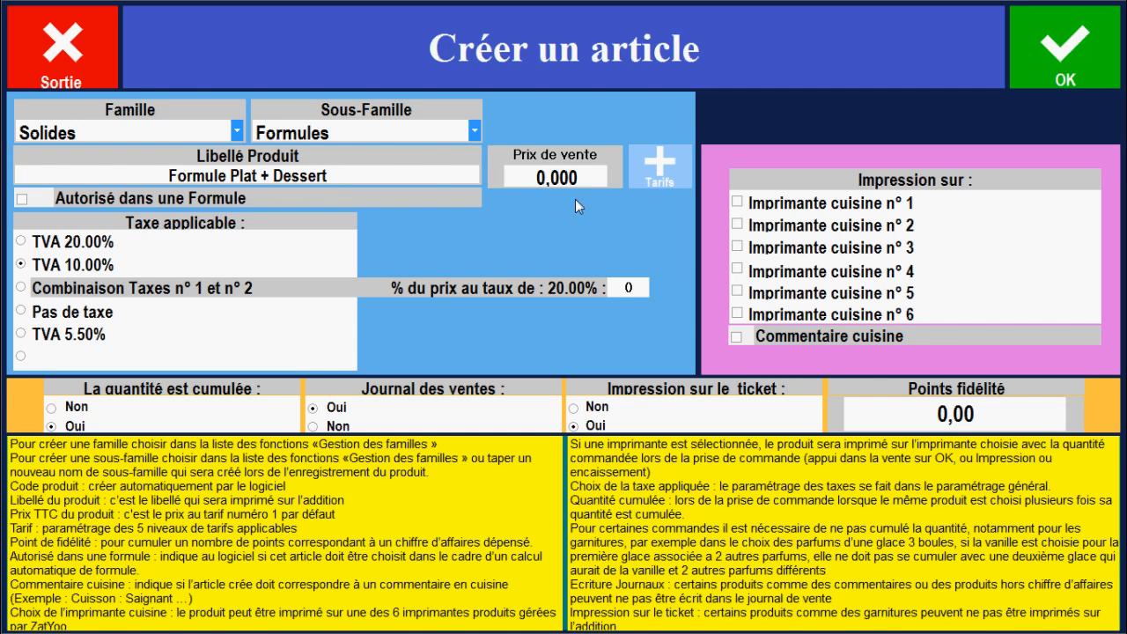
pyautogui.click(588, 175)
pyautogui.write('14')
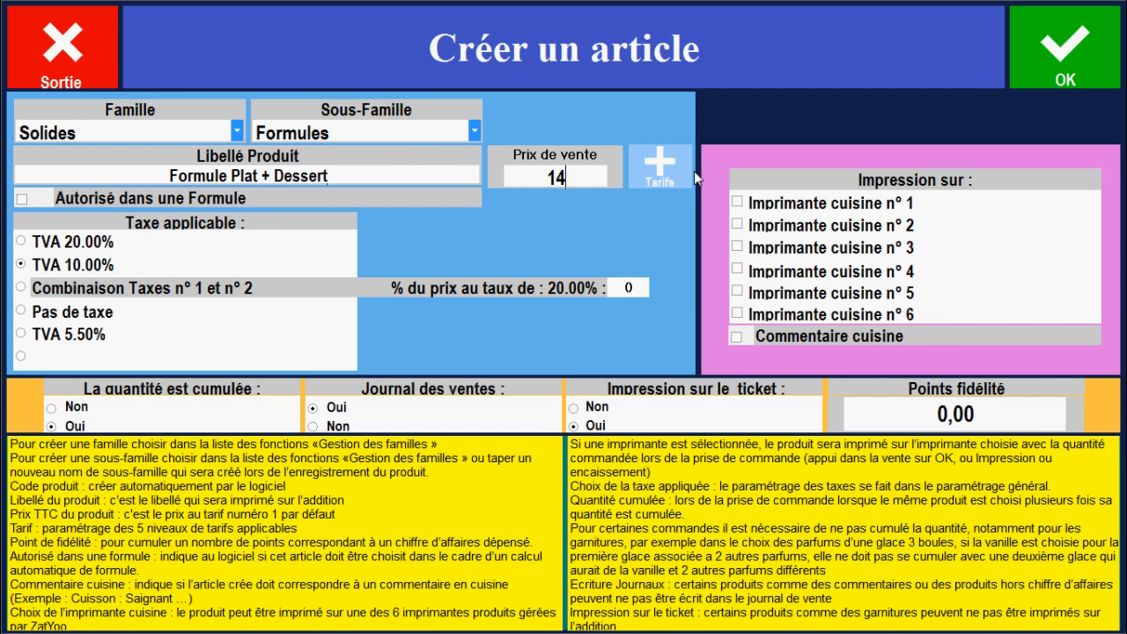
pyautogui.click(1074, 56)
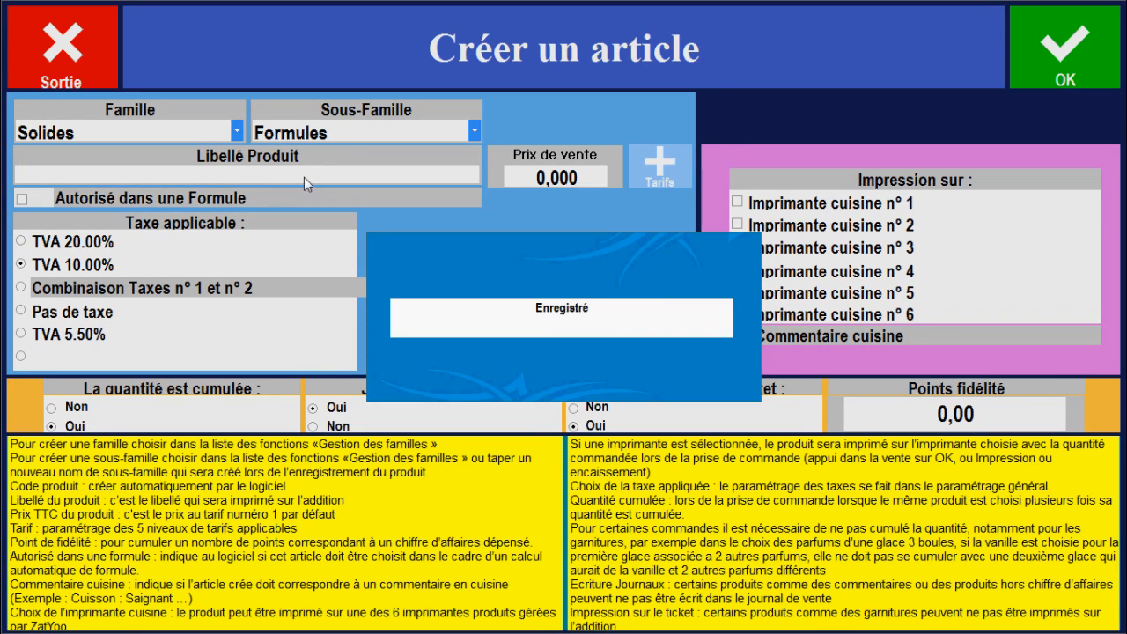
# Create and save the article "Formule Entrée + Plat + Dessert" priced at 16, and leave article creation
pyautogui.write('Formule Entrée + Plat +')
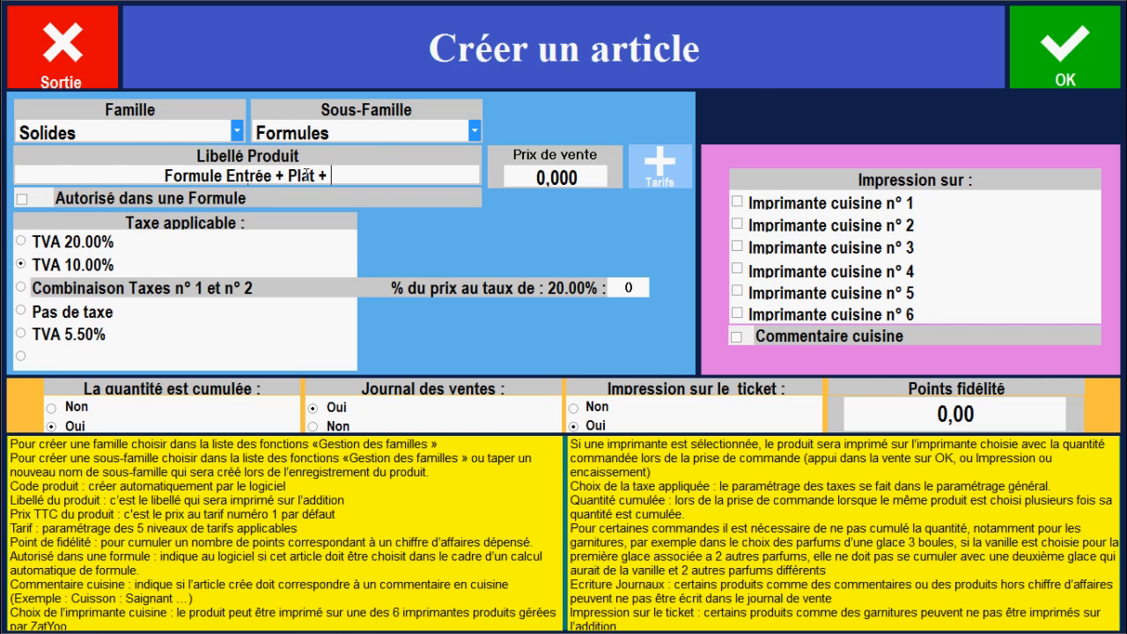
pyautogui.write(' Dessert')
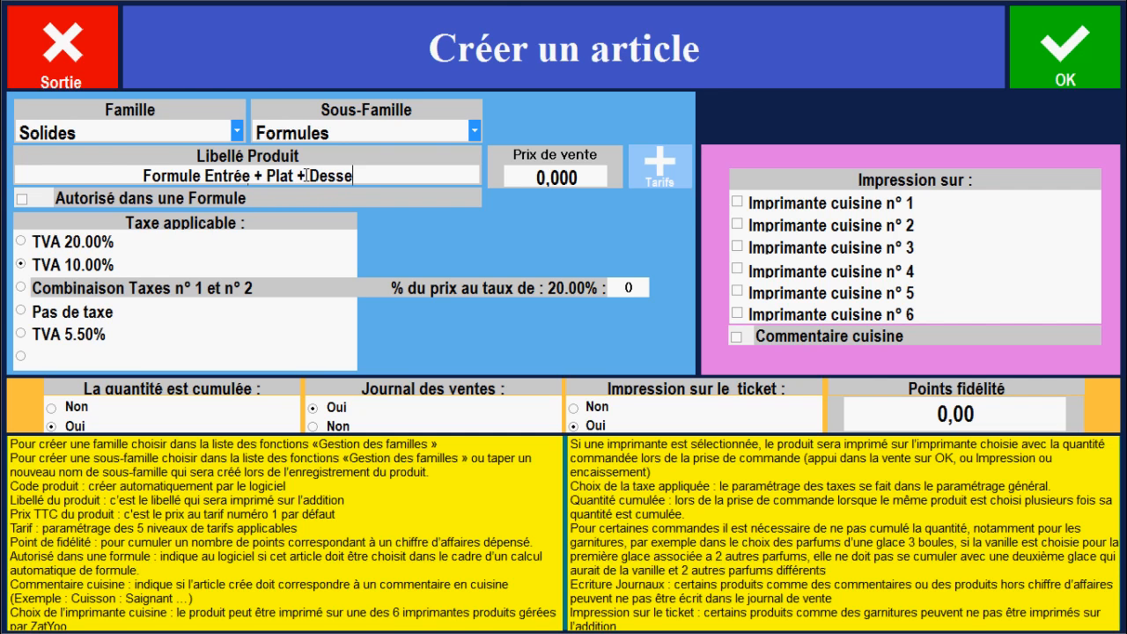
pyautogui.click(583, 172)
pyautogui.write('16')
pyautogui.click(1081, 45)
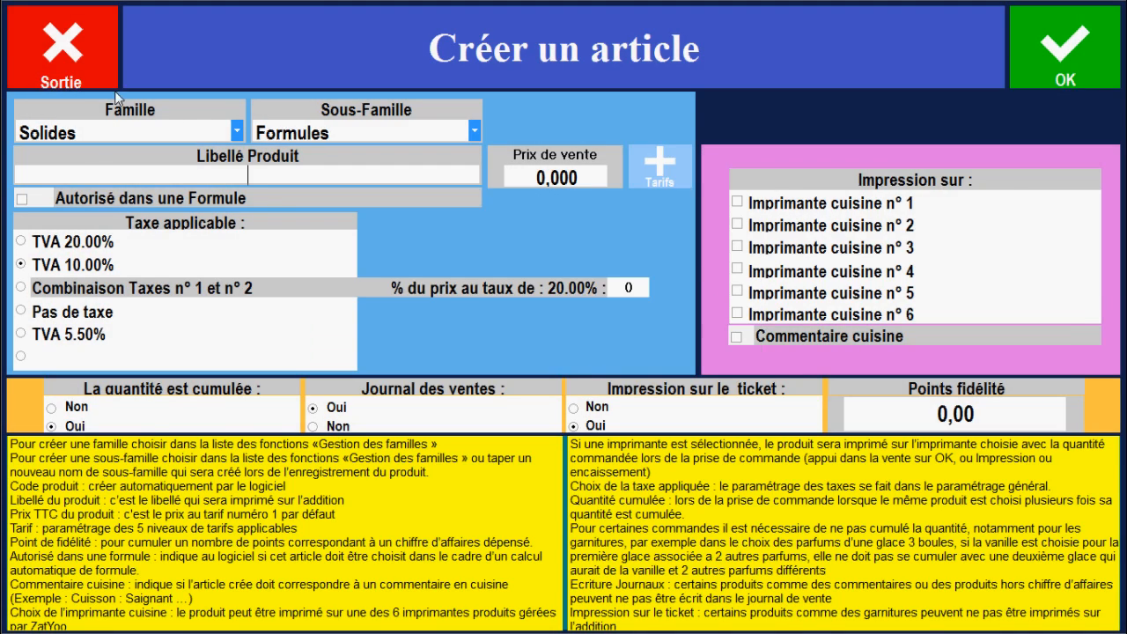
pyautogui.click(61, 44)
# Open the formula settings (Paramétrage des formules), saving the changes to the DEMO card
pyautogui.moveTo(548, 194); pyautogui.dragTo(541, 413)
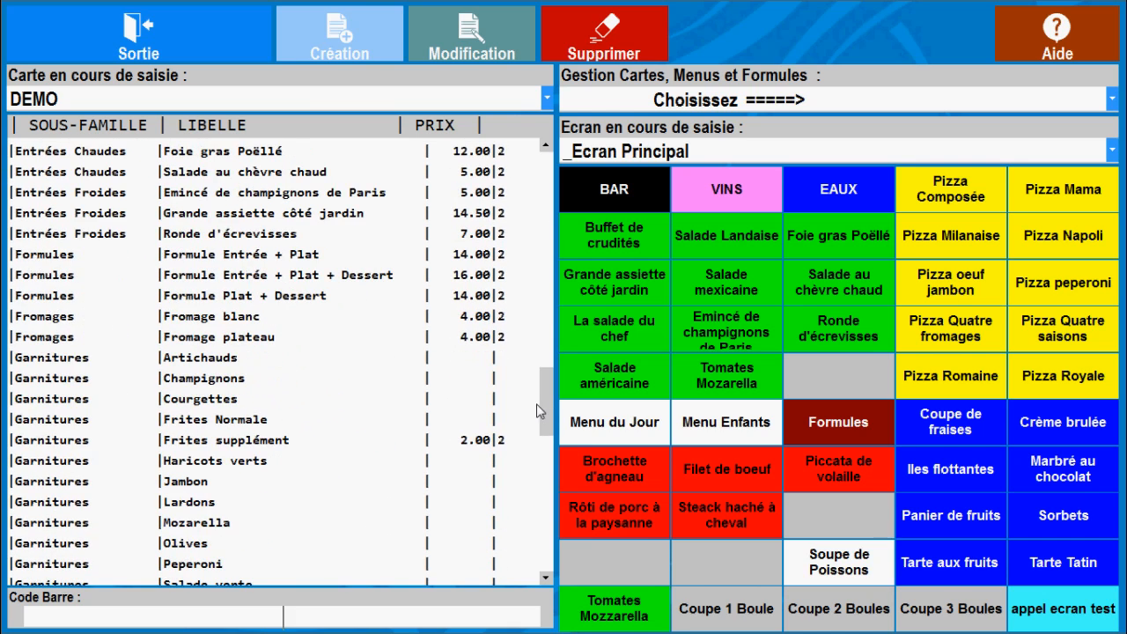
pyautogui.click(88, 260)
pyautogui.click(89, 278)
pyautogui.click(88, 298)
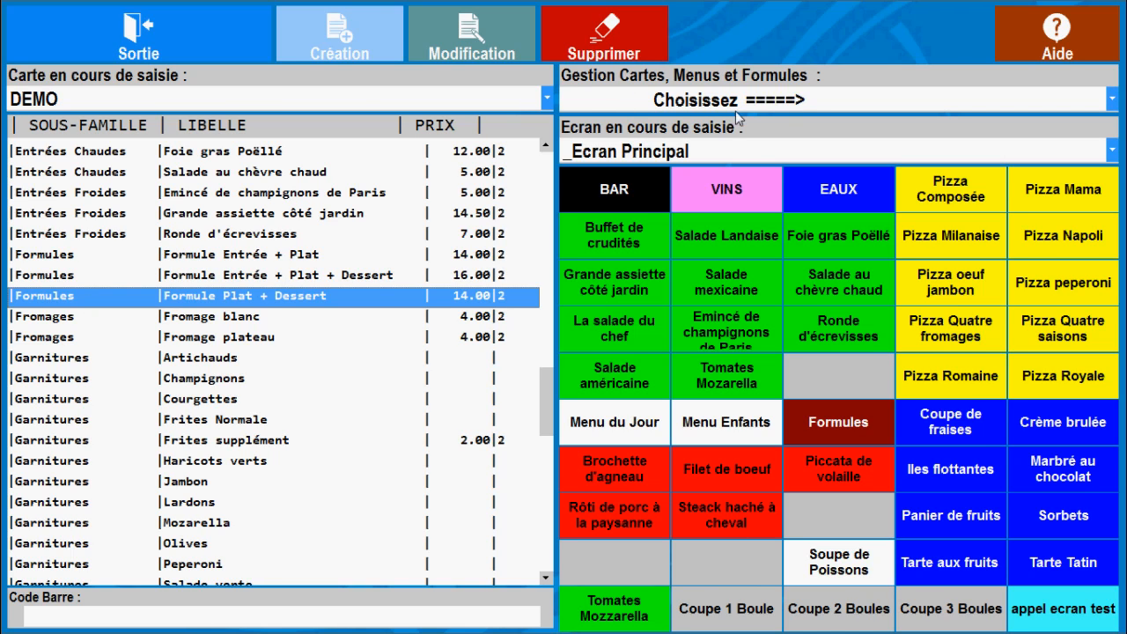
pyautogui.click(1112, 99)
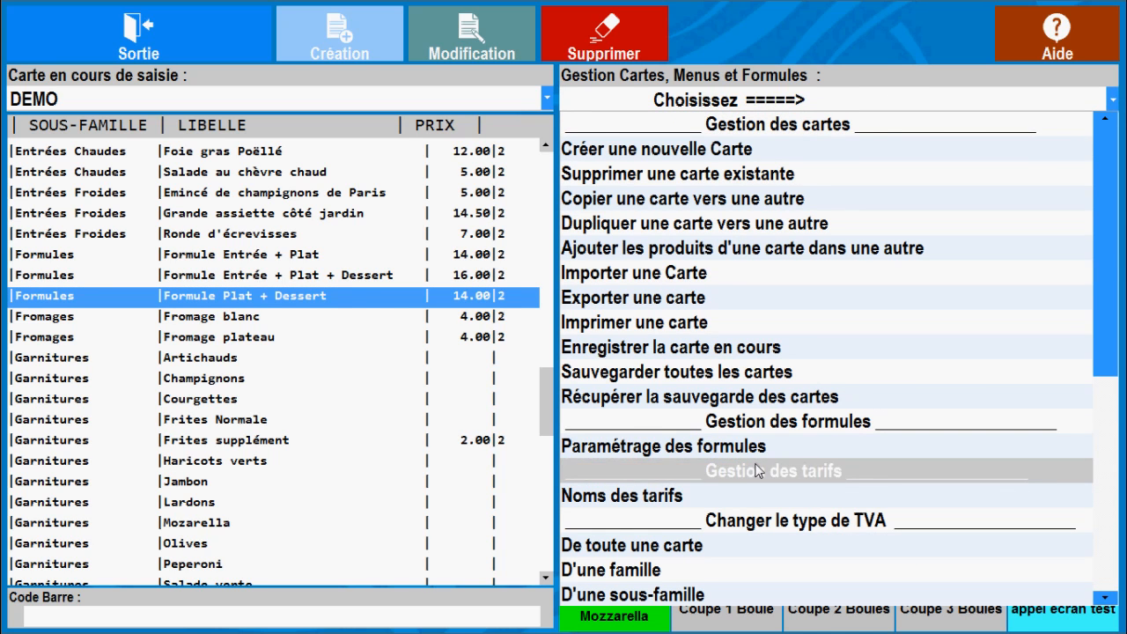
pyautogui.click(762, 449)
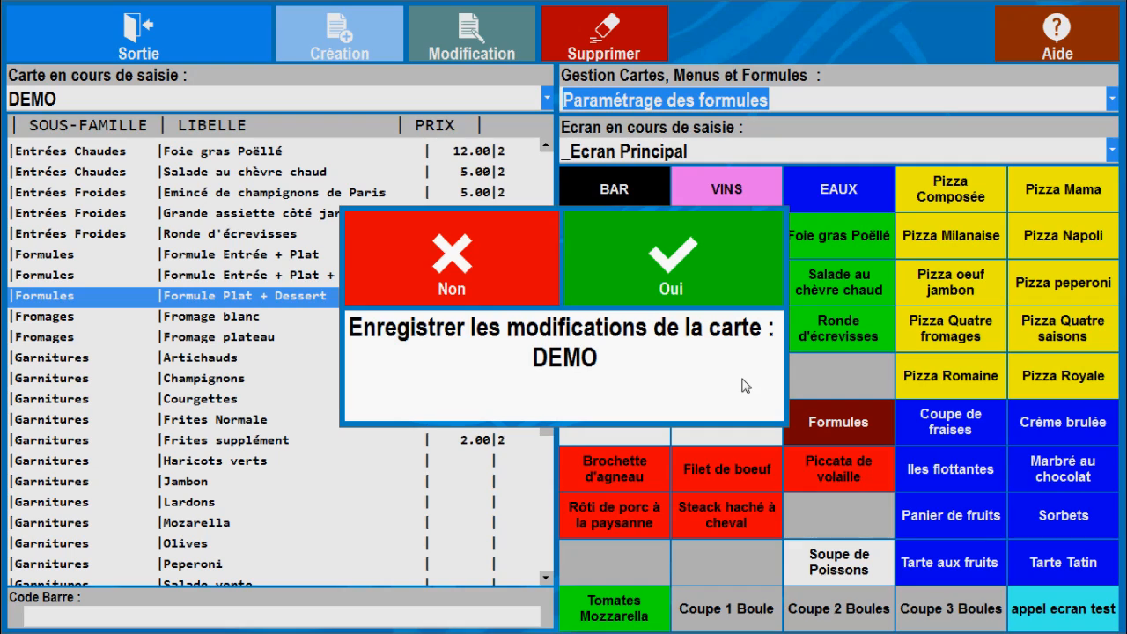
pyautogui.click(692, 278)
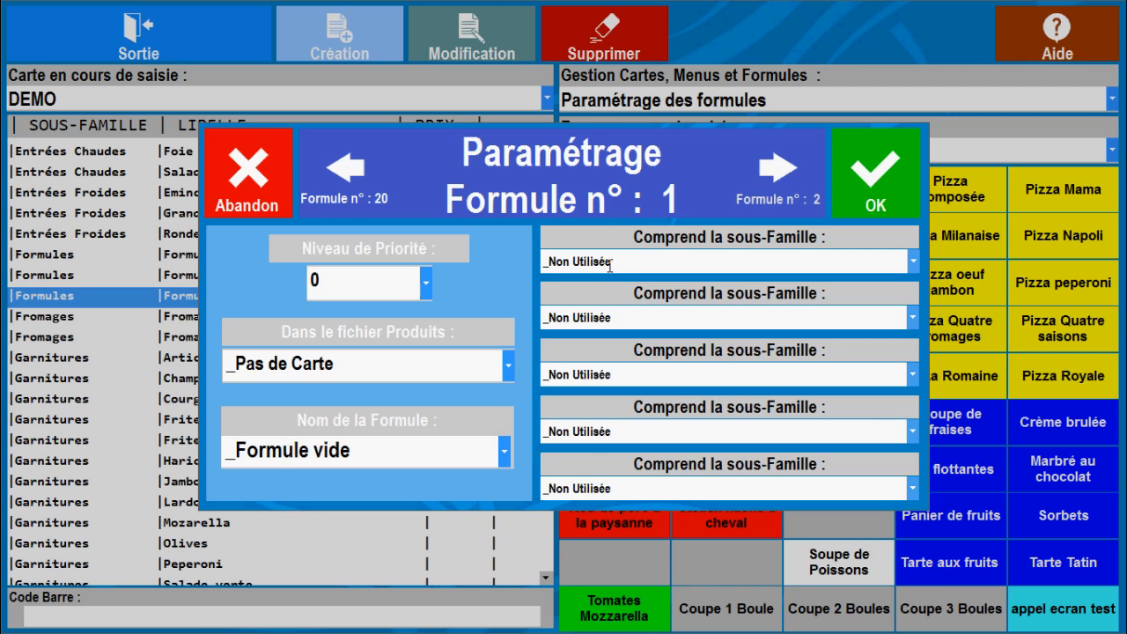
# Give formula 1 priority level 1, product file DEMO and the name "Formule Entrée + Plat + Dessert"
pyautogui.click(427, 284)
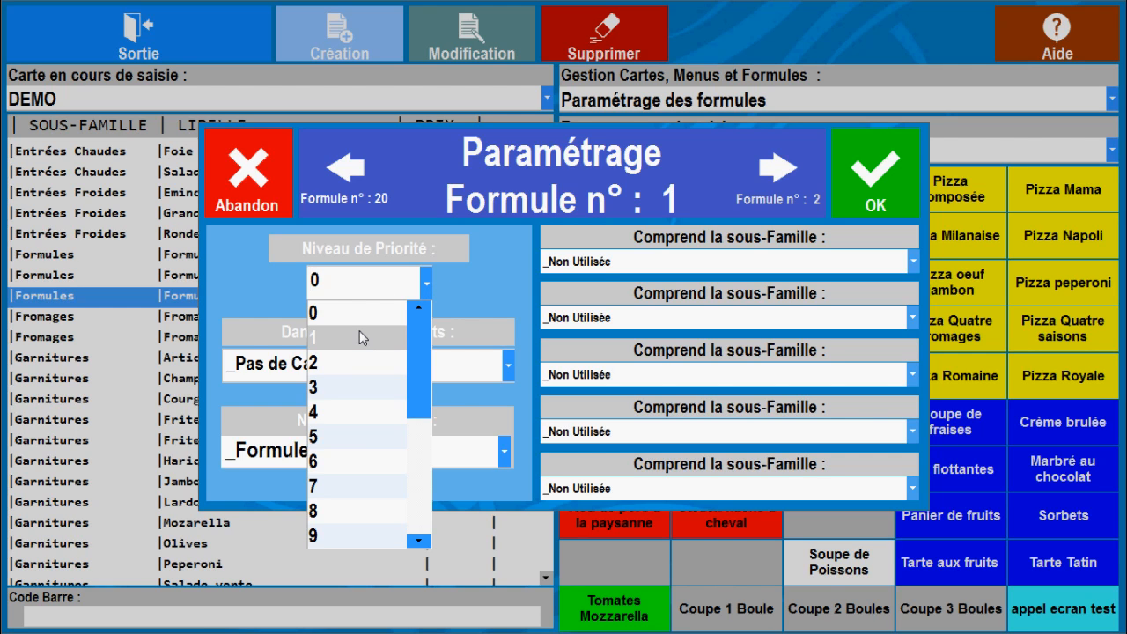
pyautogui.click(360, 337)
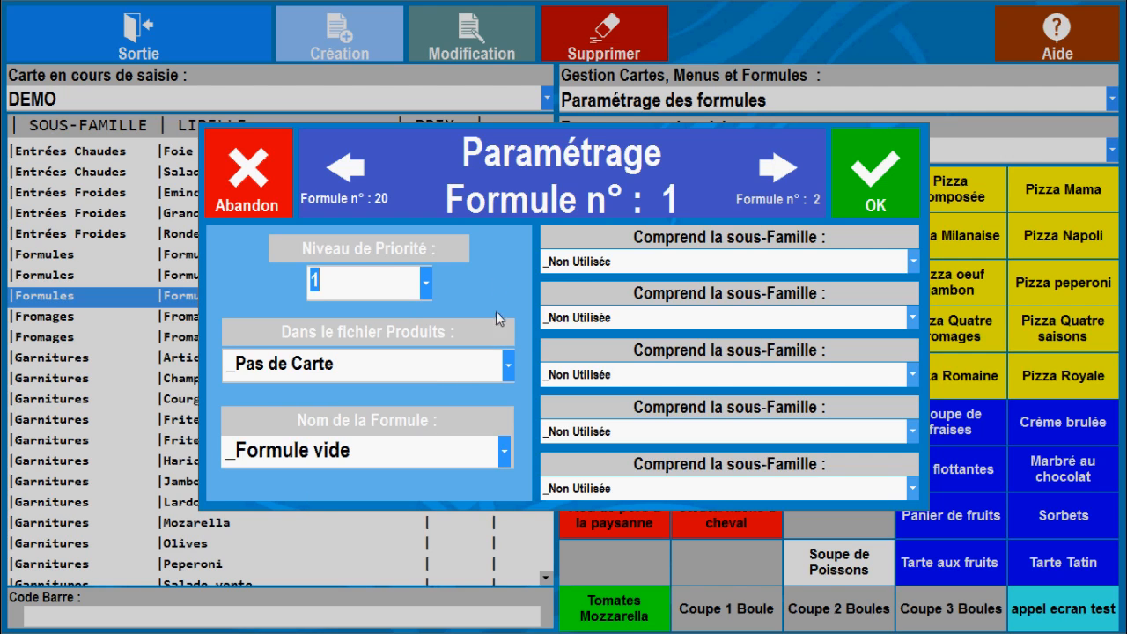
pyautogui.click(507, 366)
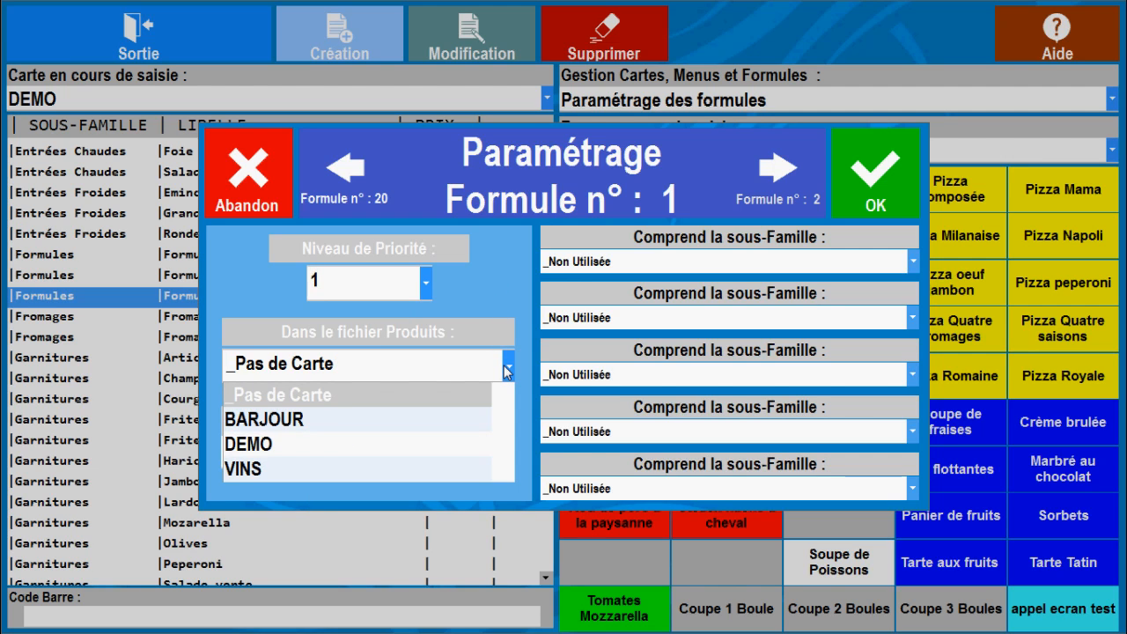
pyautogui.click(353, 455)
pyautogui.click(506, 452)
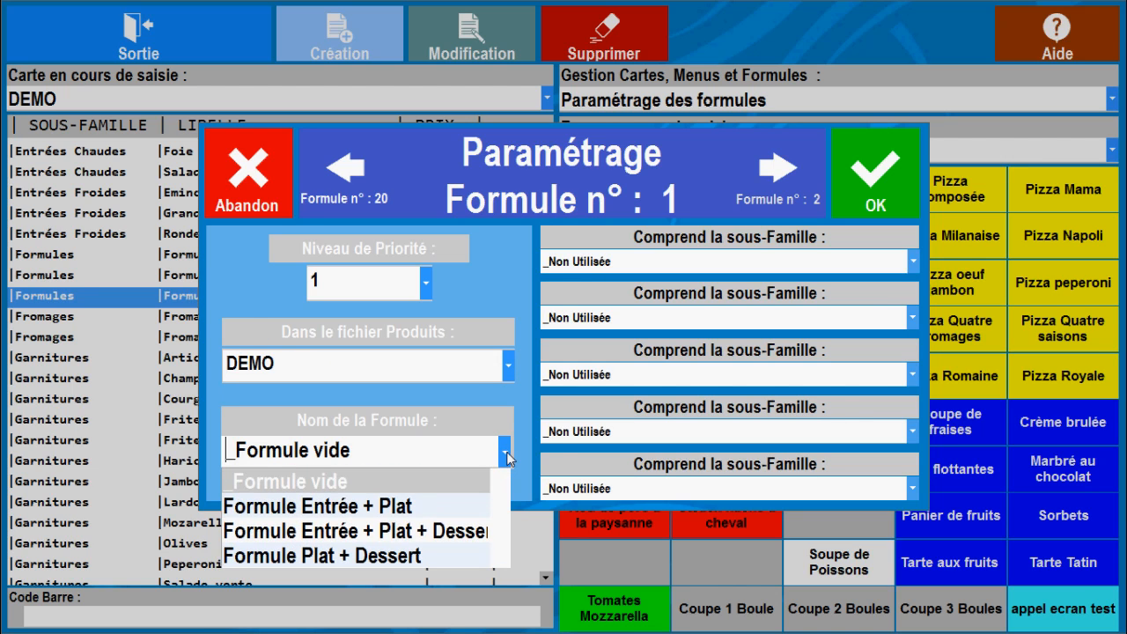
pyautogui.click(420, 532)
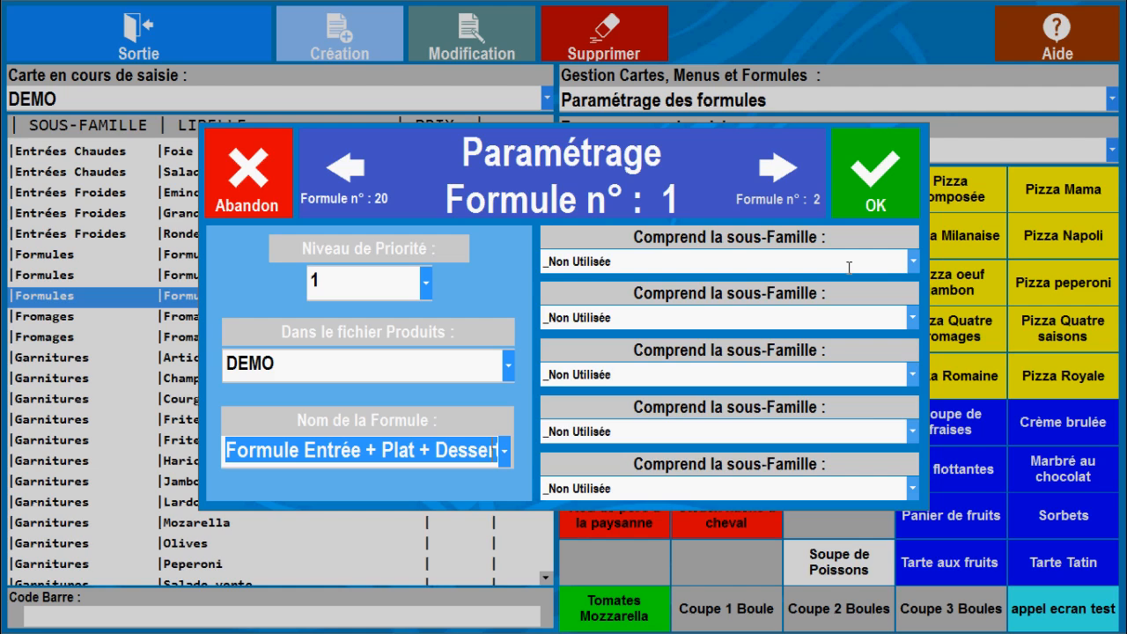
# Assign the sub-families Entrées, Plats and Desserts to formula 1, in that order
pyautogui.click(914, 262)
pyautogui.scroll(-2, 916, 308)
pyautogui.moveTo(915, 310); pyautogui.dragTo(911, 415)
pyautogui.click(737, 355)
pyautogui.click(913, 318)
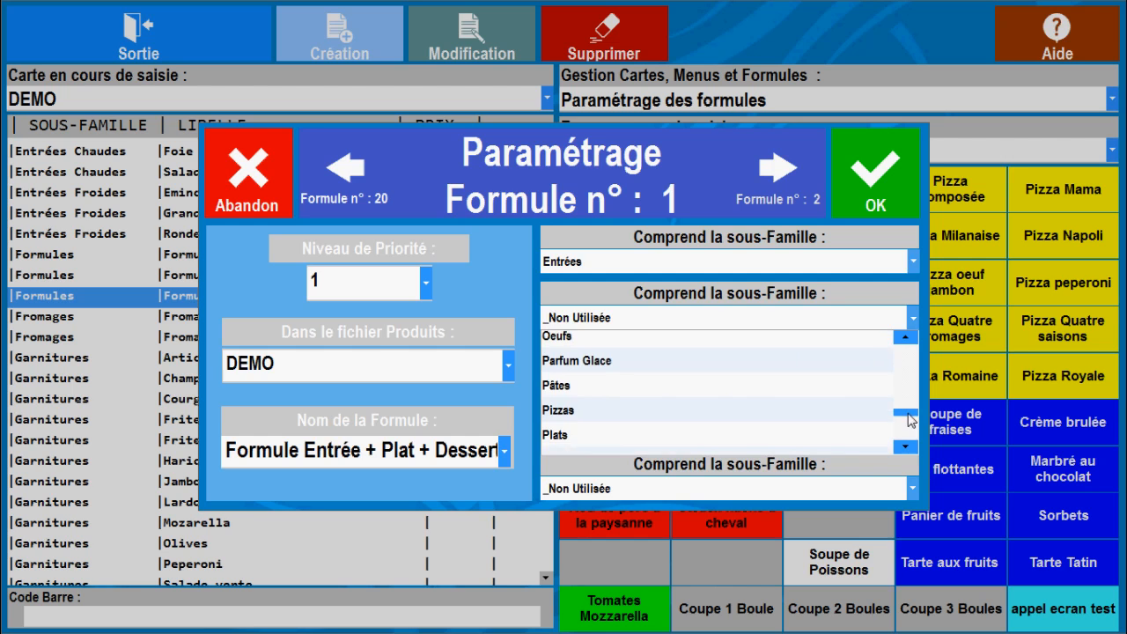
pyautogui.click(821, 430)
pyautogui.click(914, 379)
pyautogui.moveTo(910, 410); pyautogui.dragTo(910, 442)
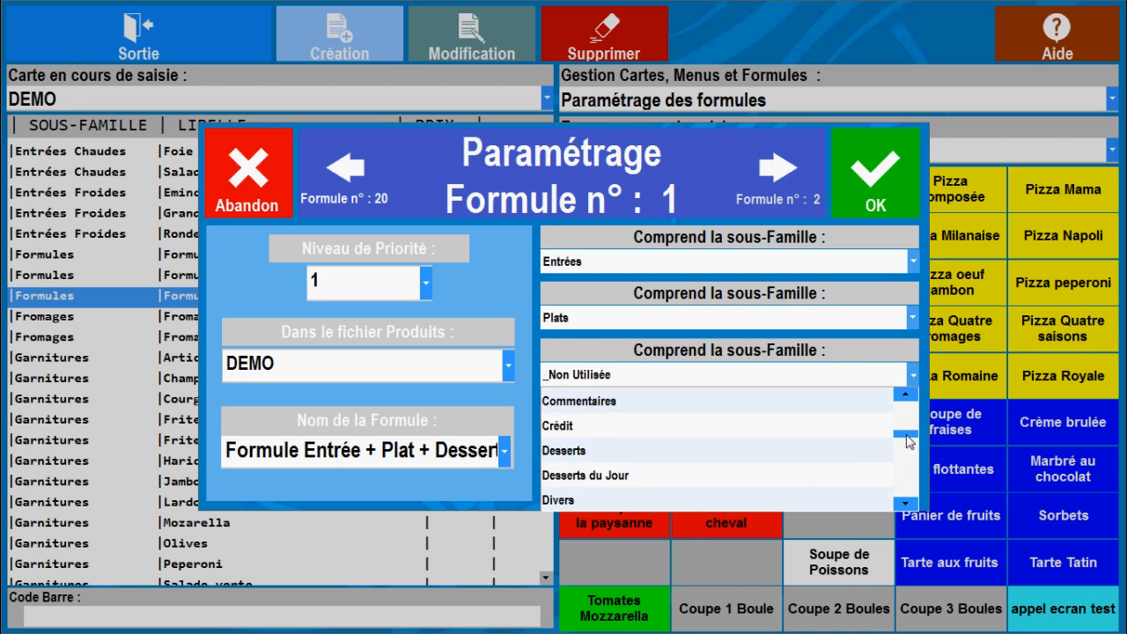
pyautogui.click(773, 443)
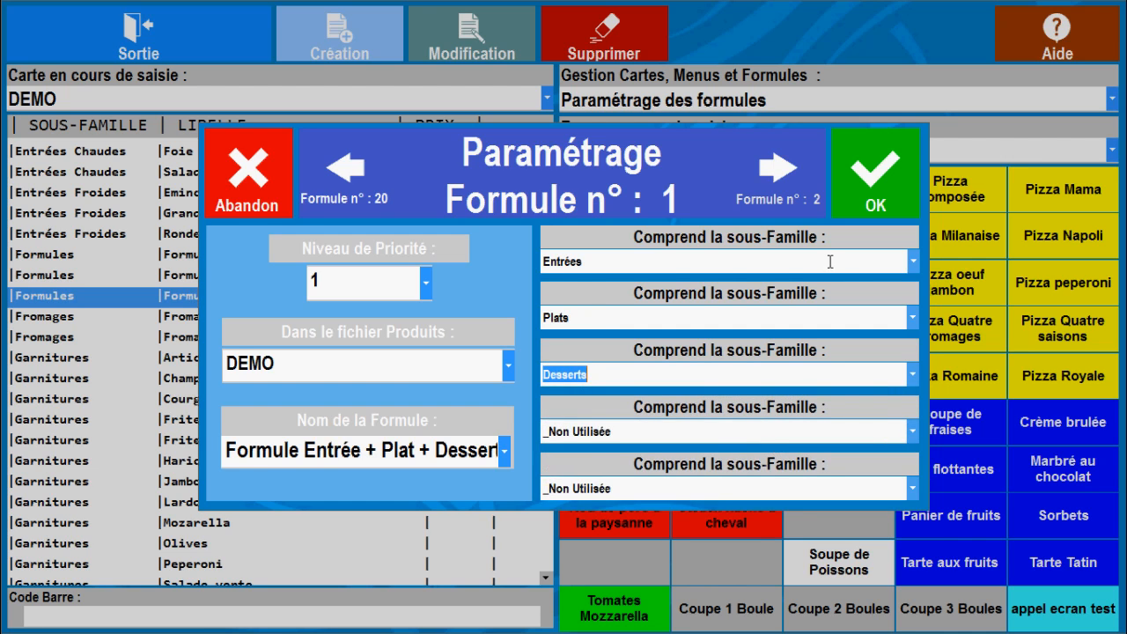
# Give formula 2 priority level 2, product file DEMO and the name "Formule Entrée + Plat"
pyautogui.click(781, 170)
pyautogui.click(420, 283)
pyautogui.click(406, 356)
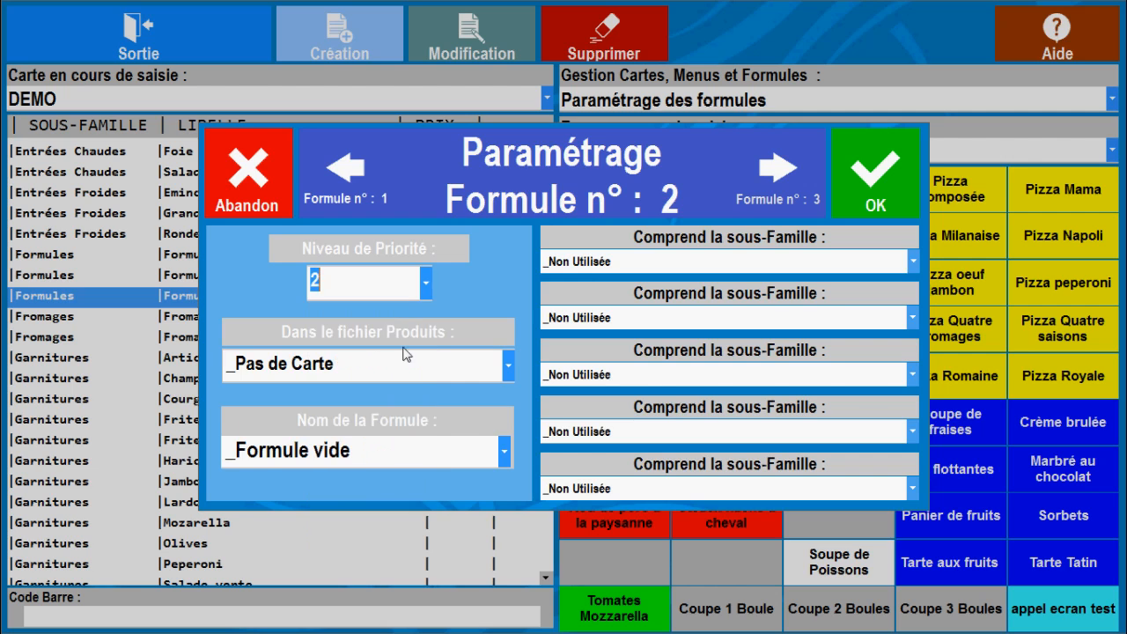
pyautogui.click(508, 373)
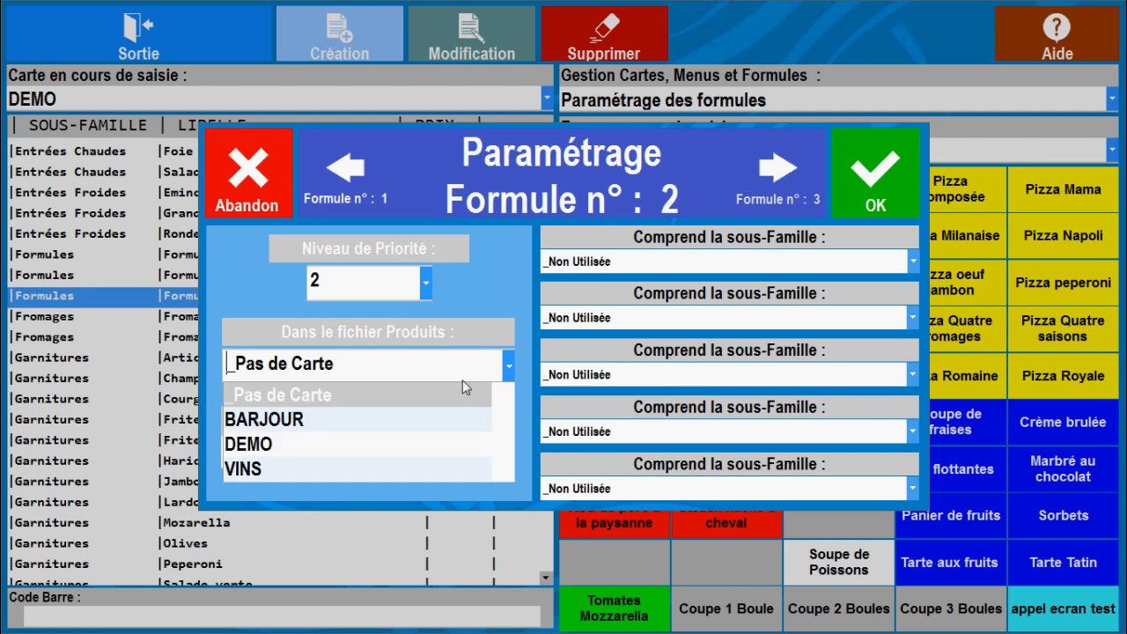
pyautogui.click(404, 456)
pyautogui.click(504, 463)
pyautogui.click(317, 506)
# Assign the sub-families Entrées and Plats to formula 2, in that order
pyautogui.click(913, 261)
pyautogui.moveTo(914, 290); pyautogui.dragTo(913, 331)
pyautogui.click(797, 358)
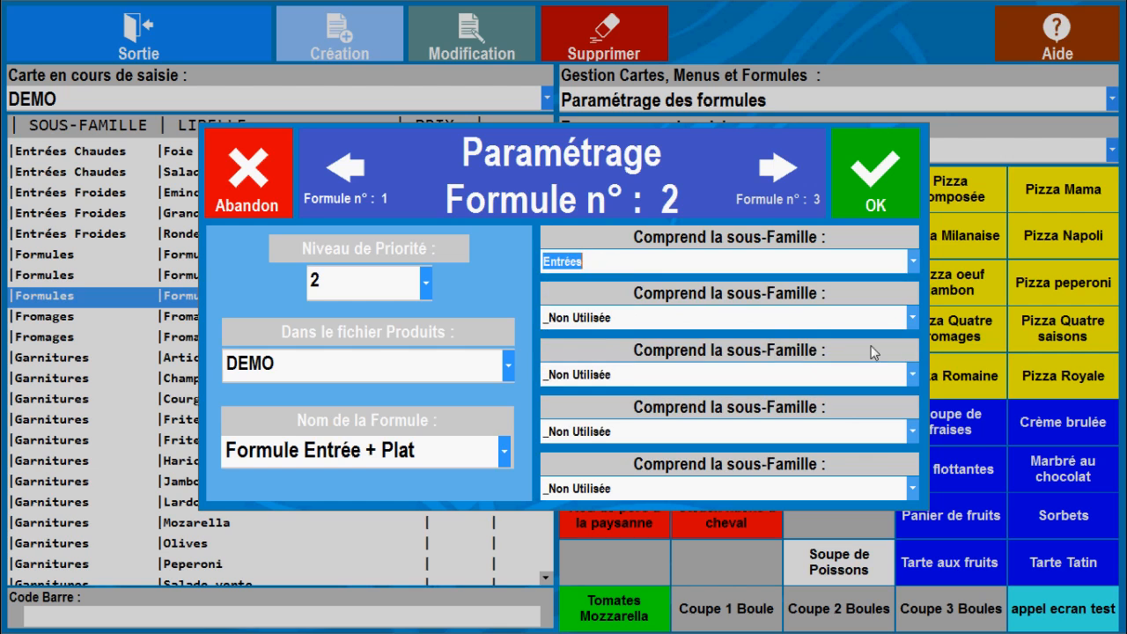
pyautogui.click(910, 322)
pyautogui.moveTo(910, 331); pyautogui.dragTo(916, 399)
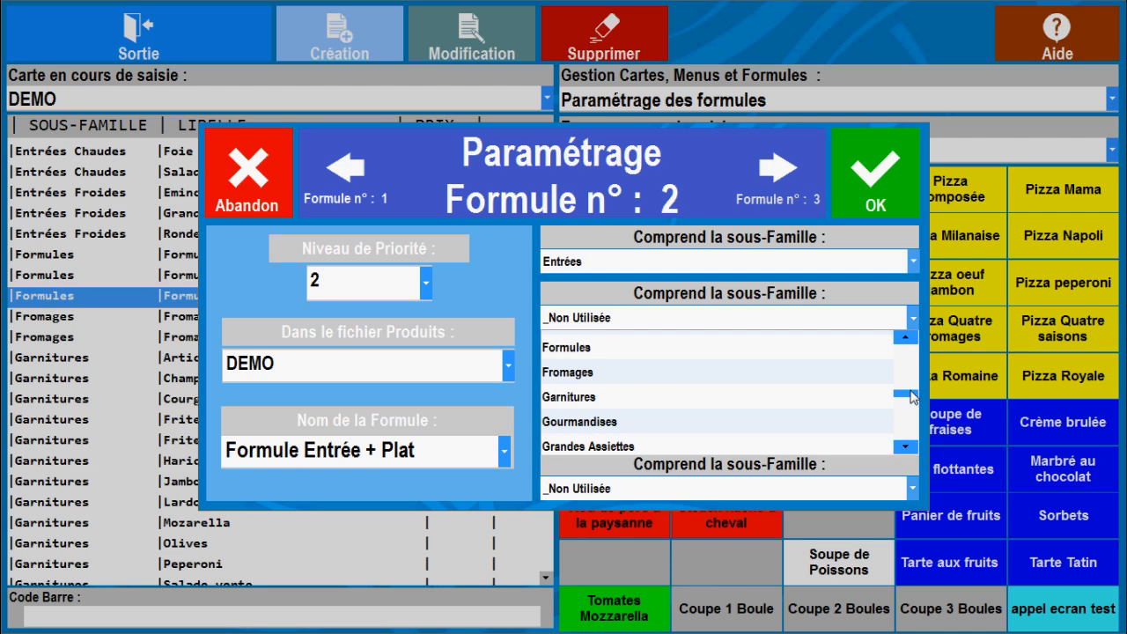
pyautogui.moveTo(911, 398); pyautogui.dragTo(913, 424)
pyautogui.click(843, 445)
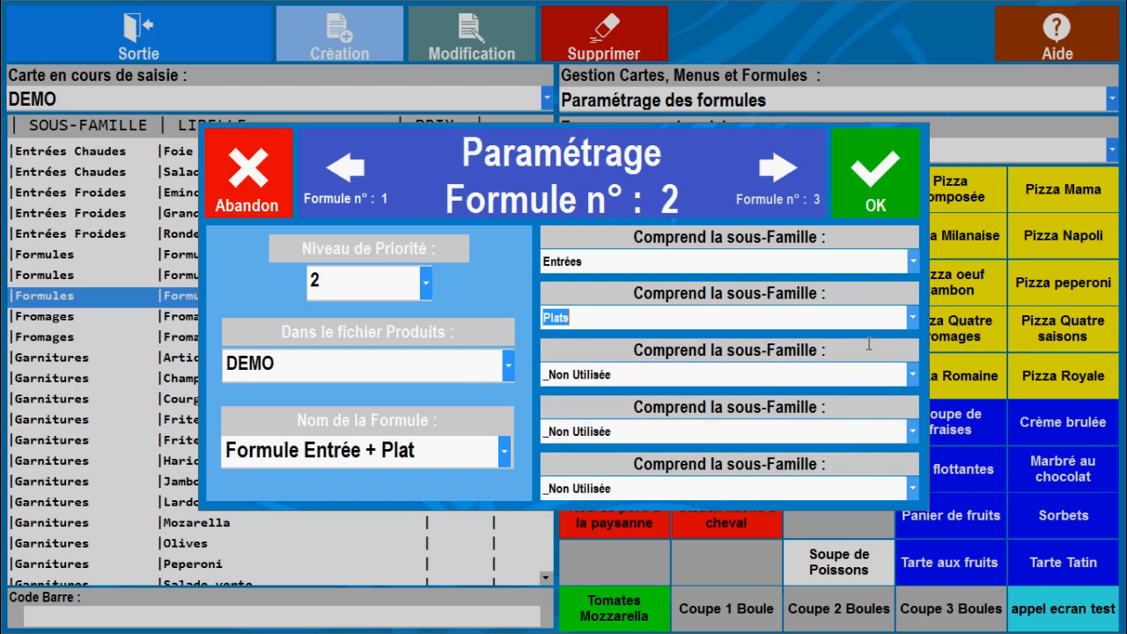
# Give formula 3 priority level 3, product file DEMO and the name "Formule Plat + Dessert"
pyautogui.click(786, 187)
pyautogui.click(426, 282)
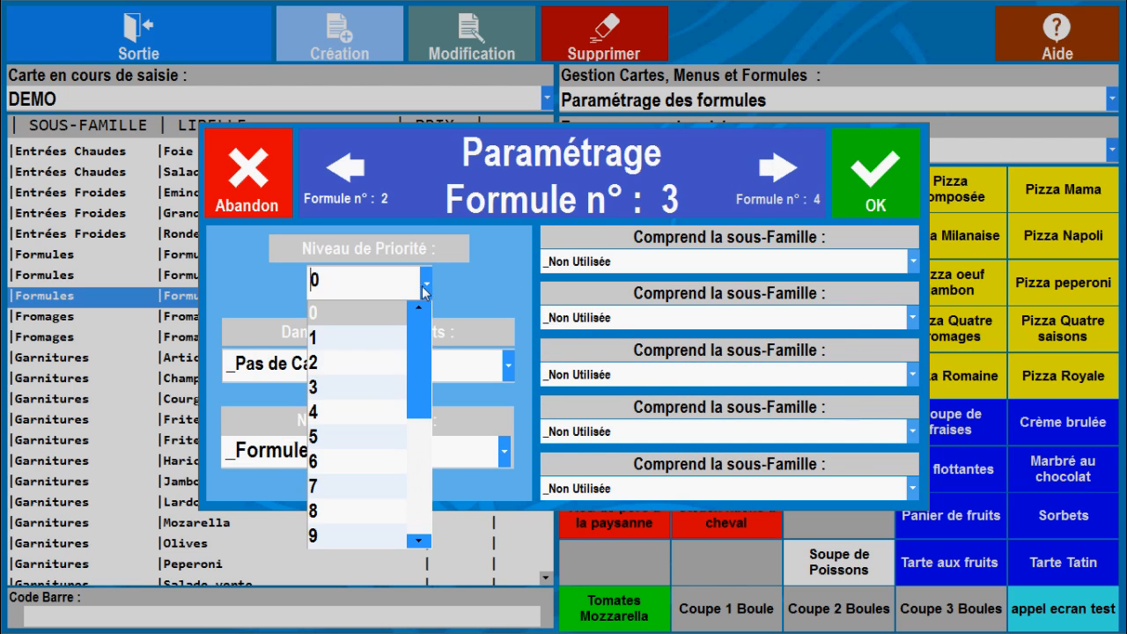
pyautogui.click(373, 382)
pyautogui.click(508, 365)
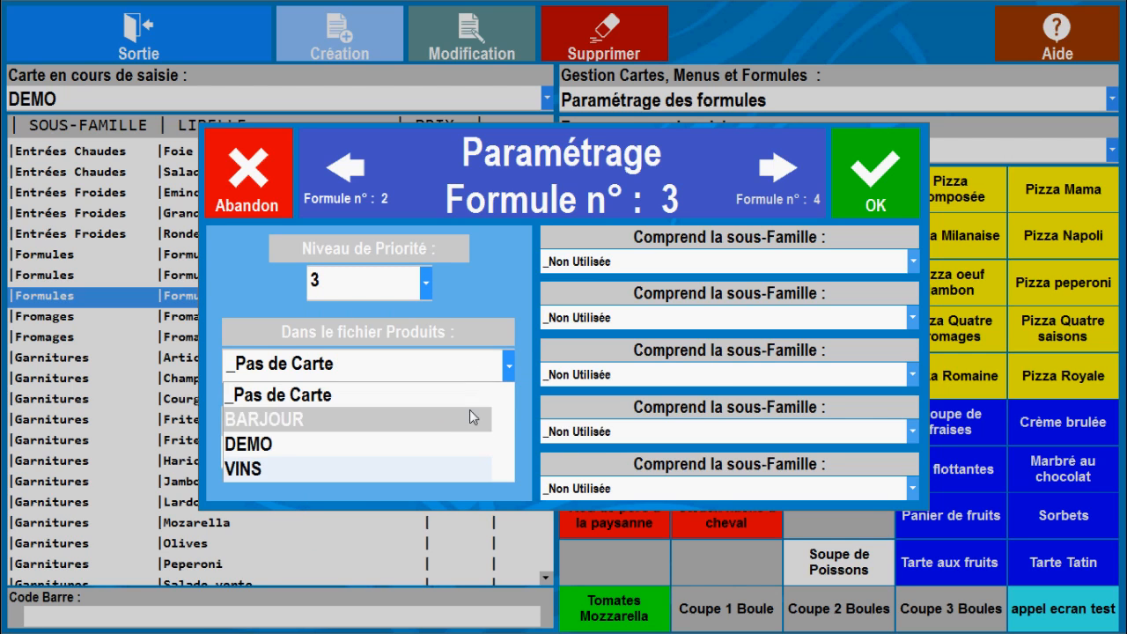
pyautogui.click(467, 442)
pyautogui.click(507, 460)
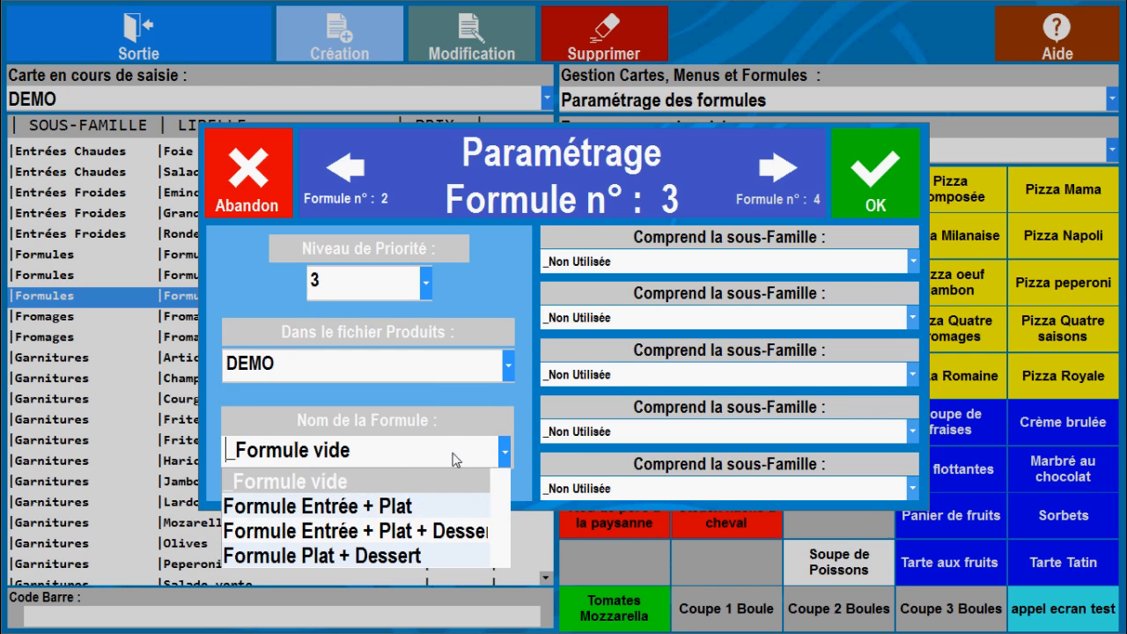
pyautogui.click(422, 556)
# Assign the sub-families Plats and Desserts to formula 3, in that order, and save the formula changes
pyautogui.moveTo(908, 285); pyautogui.dragTo(906, 364)
pyautogui.click(873, 365)
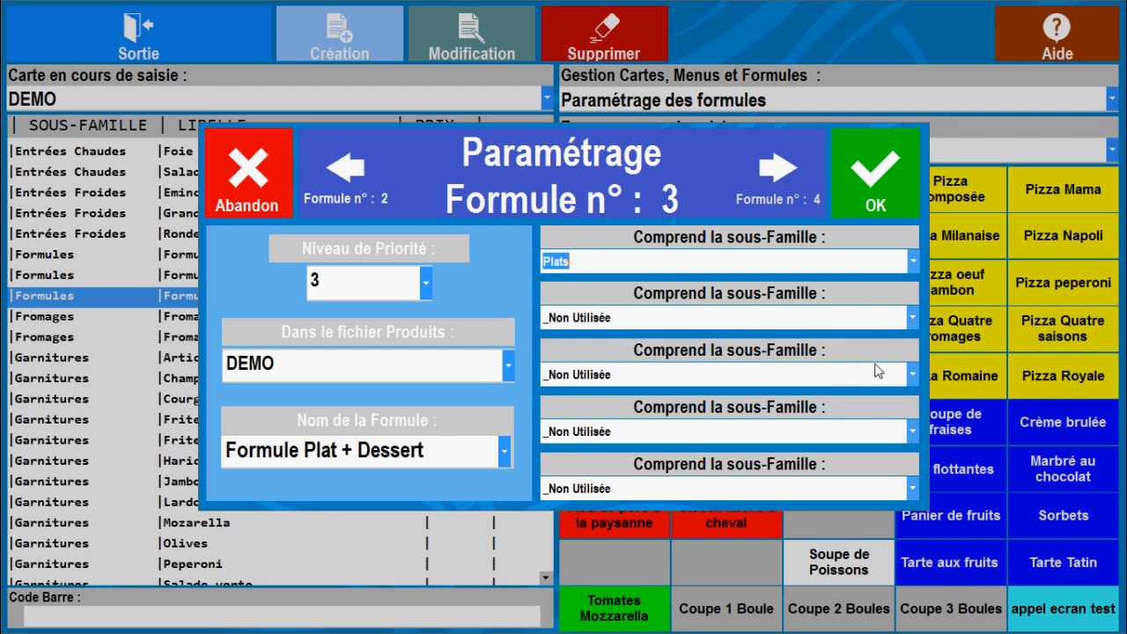
pyautogui.click(912, 318)
pyautogui.scroll(-1, 838, 382)
pyautogui.moveTo(913, 356); pyautogui.dragTo(915, 377)
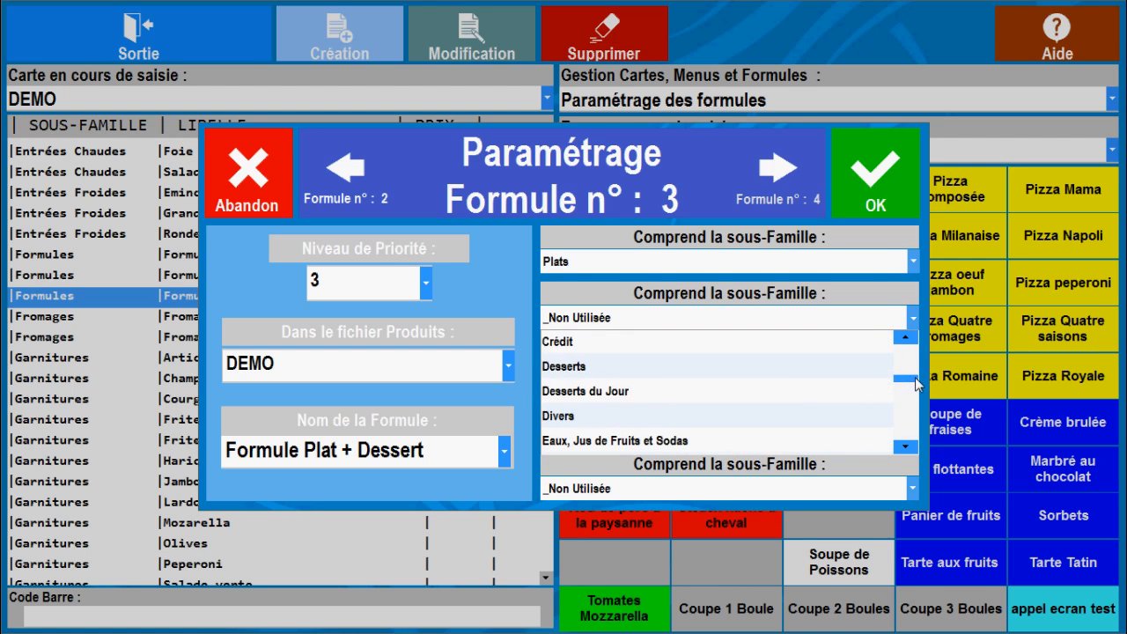
pyautogui.click(822, 366)
pyautogui.click(878, 193)
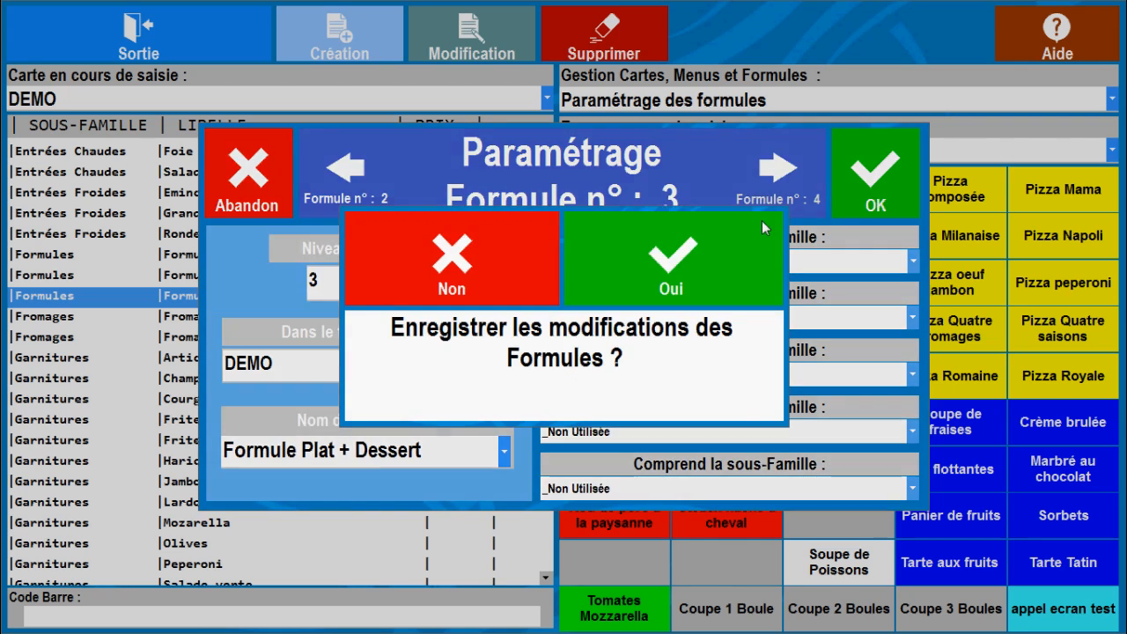
pyautogui.click(695, 239)
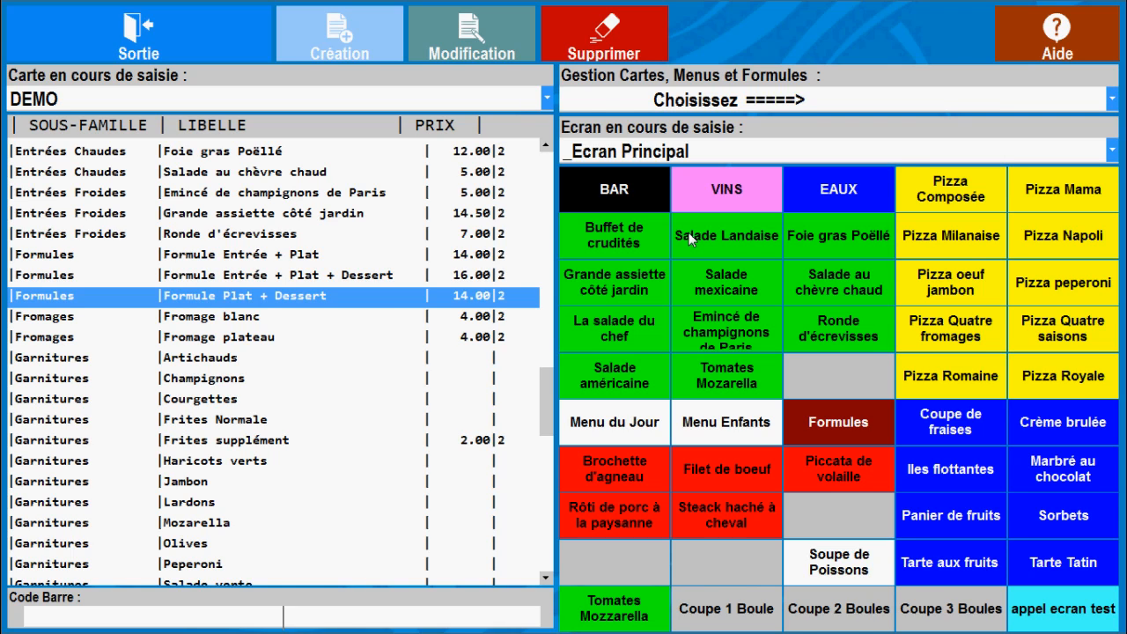
# Authorise the product Buffet de crudités in a formula with sub-family Entrées, and validate its key
pyautogui.click(617, 238)
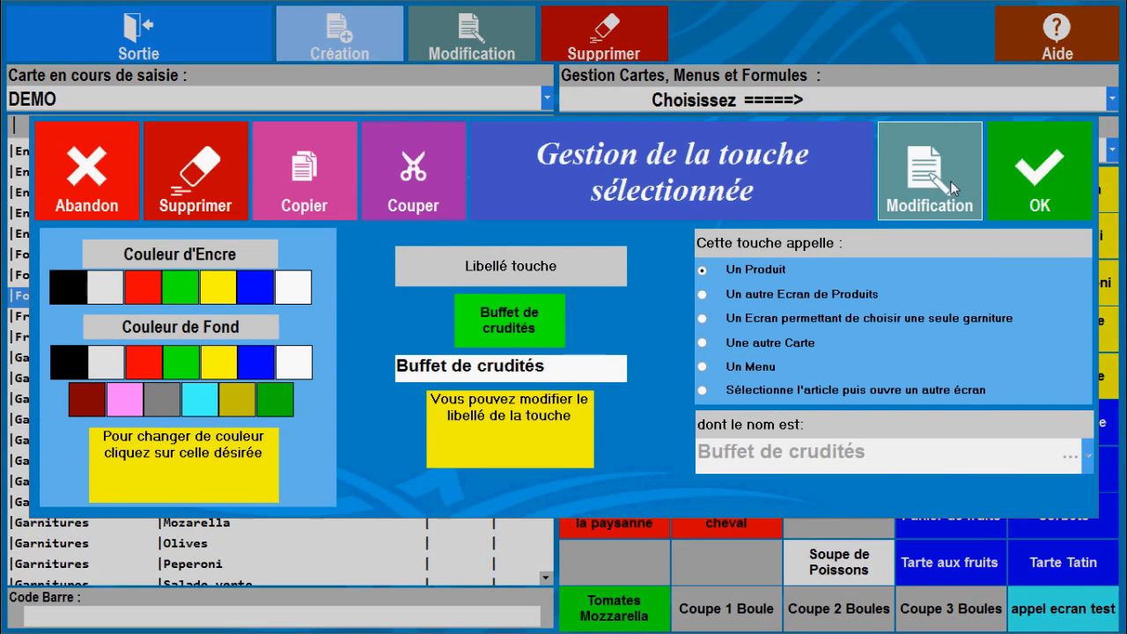
pyautogui.click(950, 181)
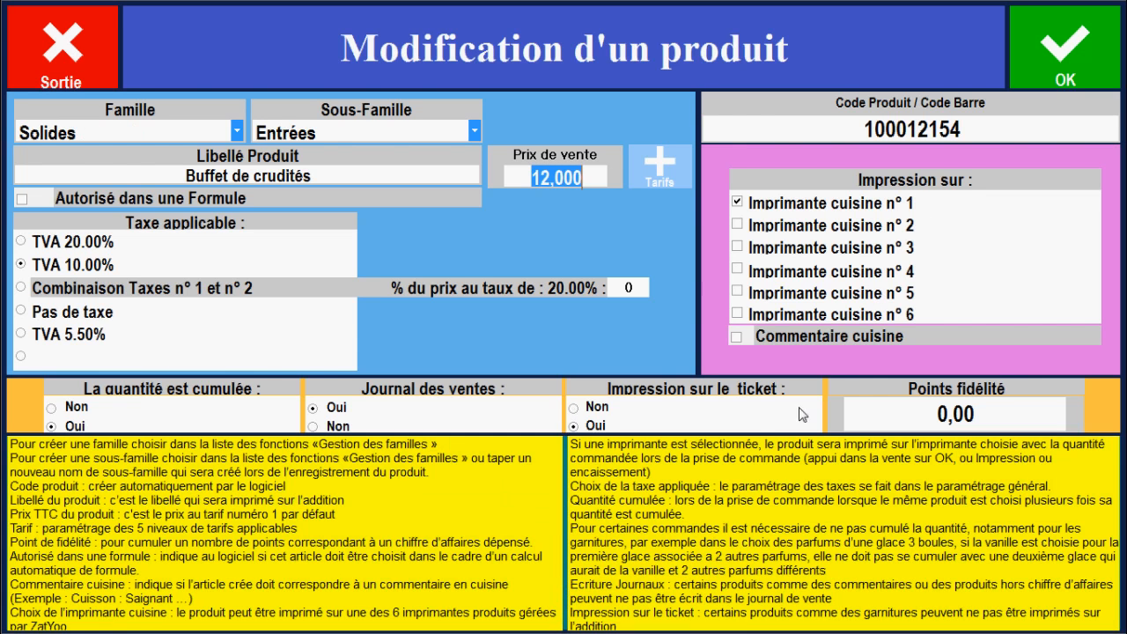
pyautogui.click(22, 201)
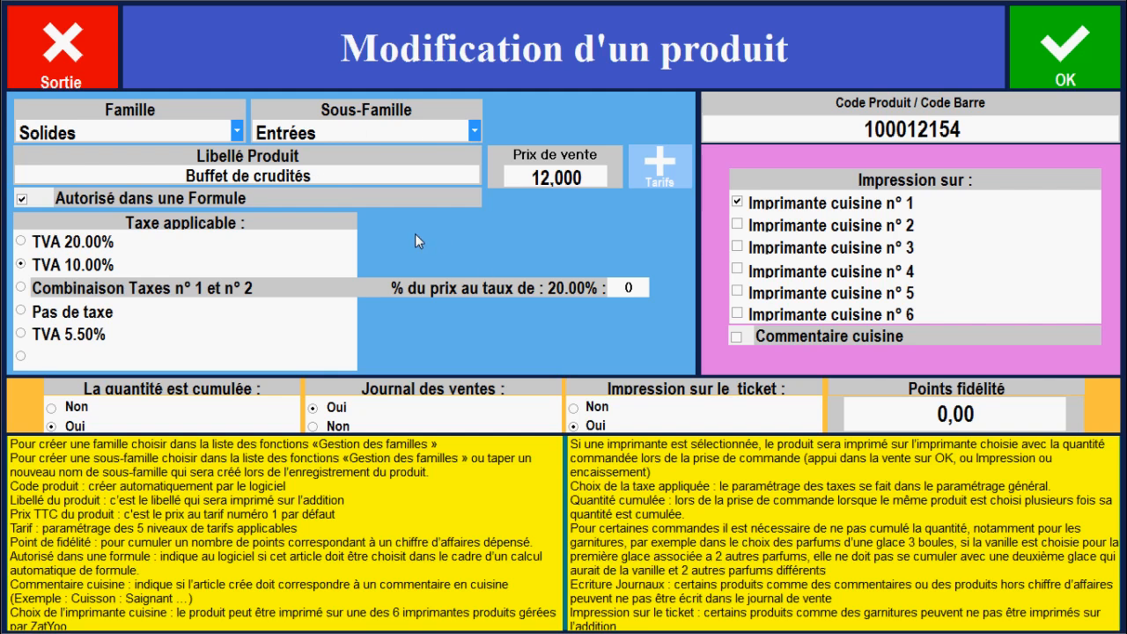
pyautogui.click(474, 132)
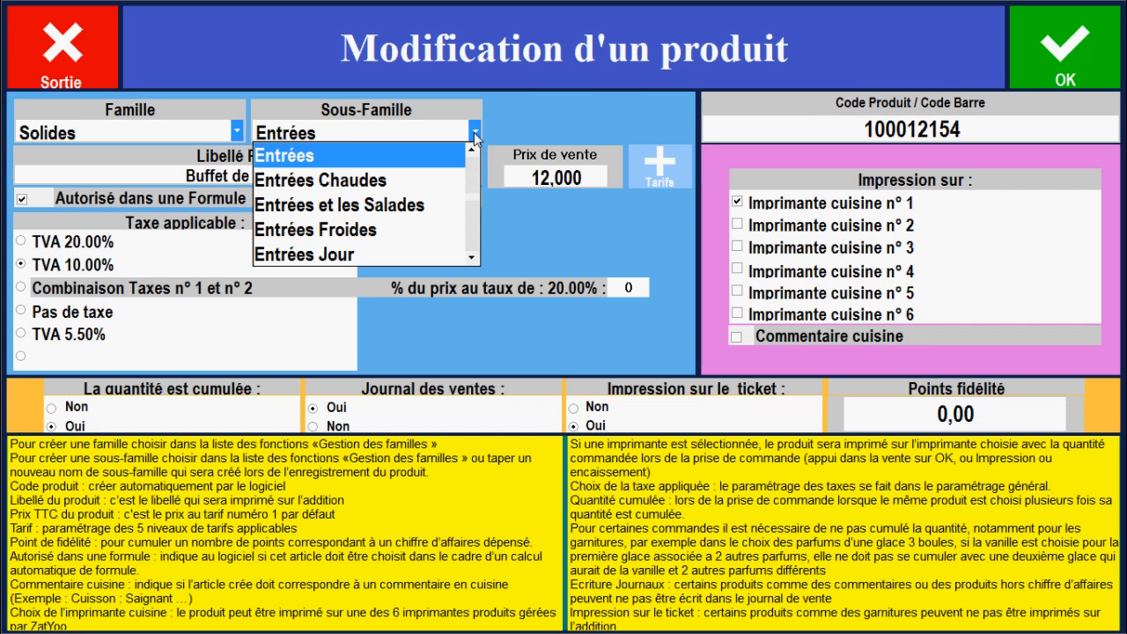
pyautogui.click(333, 157)
pyautogui.click(1056, 49)
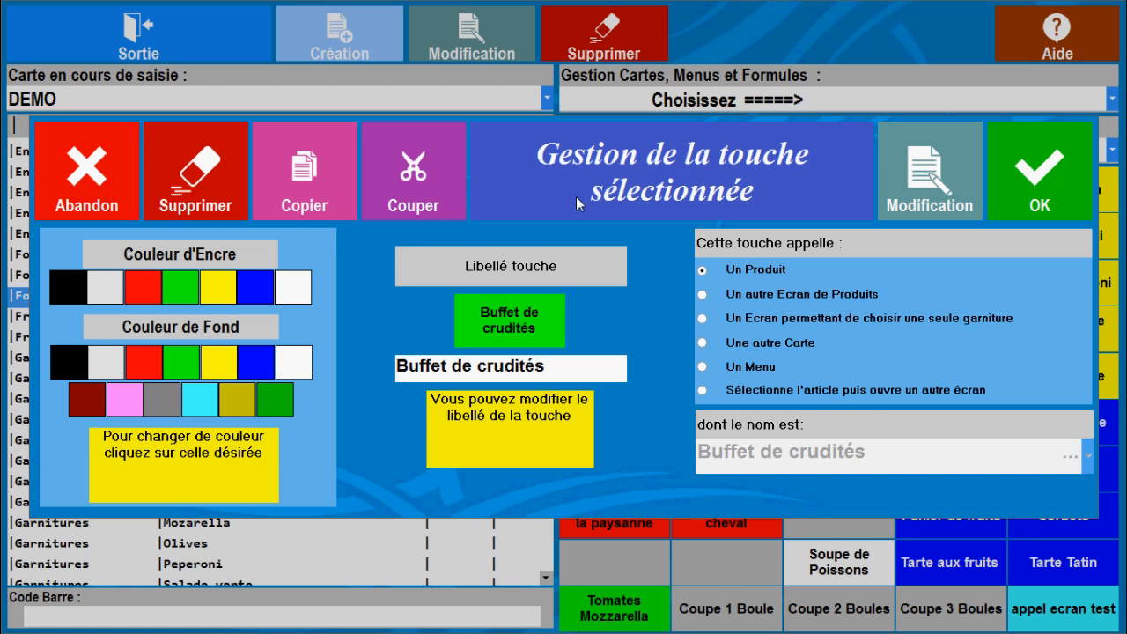
pyautogui.click(1053, 156)
# Authorise the product Brochette d'agneau in a formula and validate its key
pyautogui.click(591, 478)
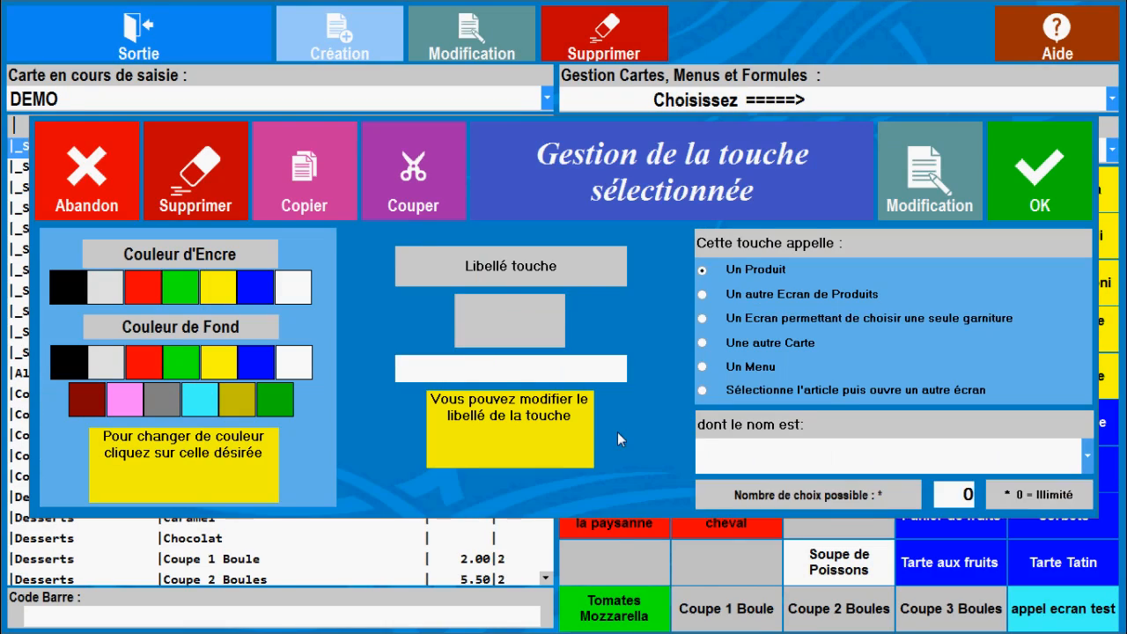
pyautogui.click(913, 179)
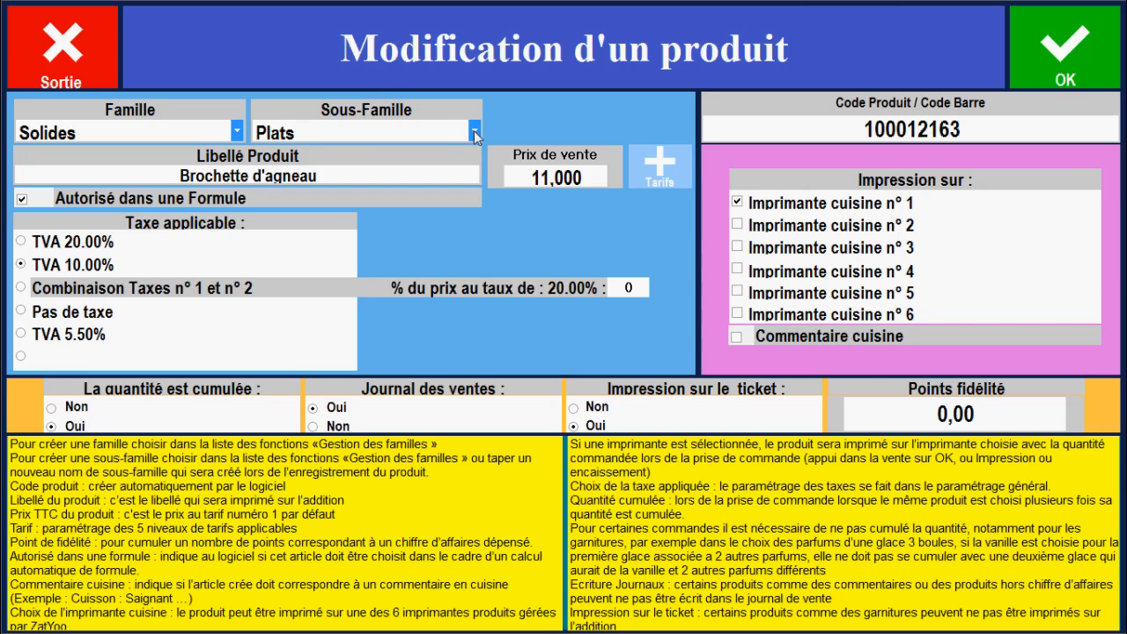
pyautogui.click(1061, 49)
pyautogui.click(1044, 172)
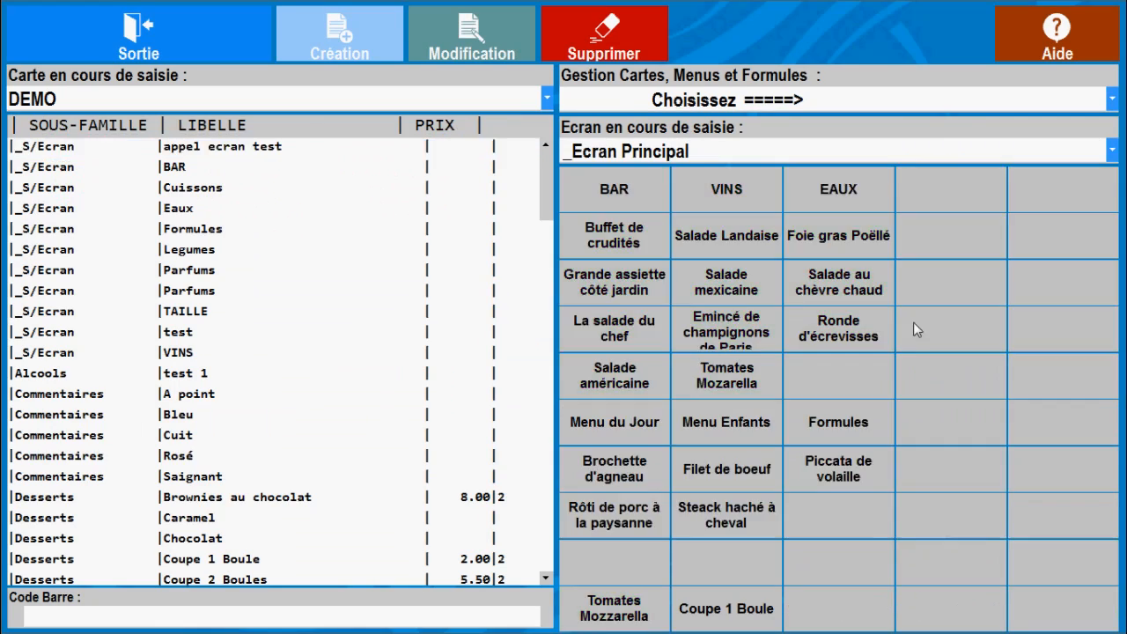
# Authorise the product Coupe de fraises in a formula and validate its key
pyautogui.click(947, 431)
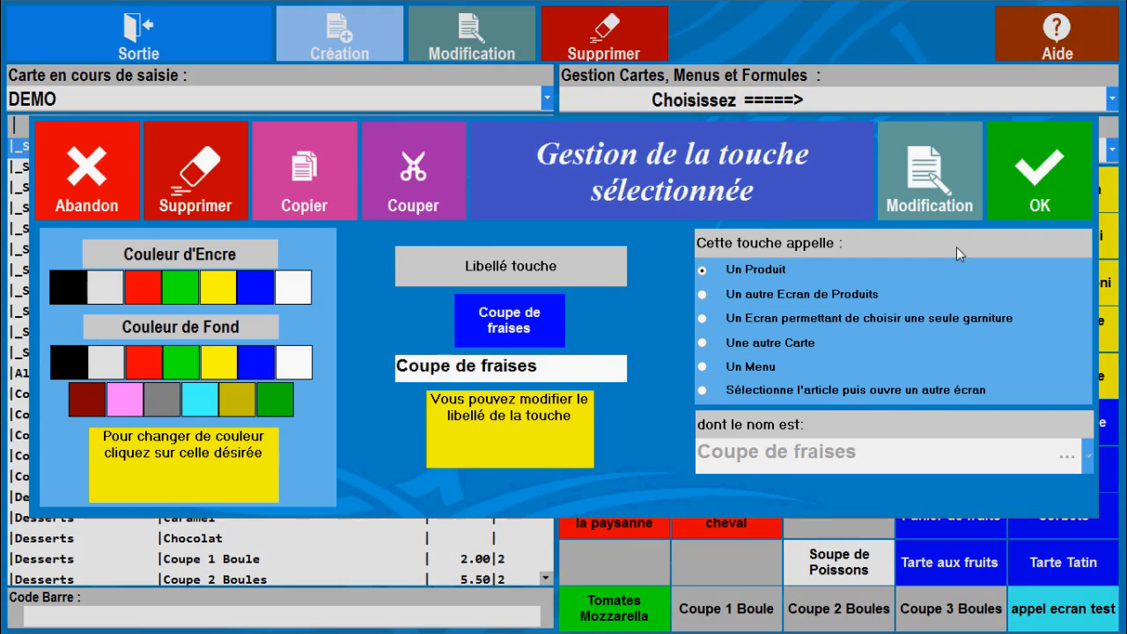
pyautogui.click(889, 174)
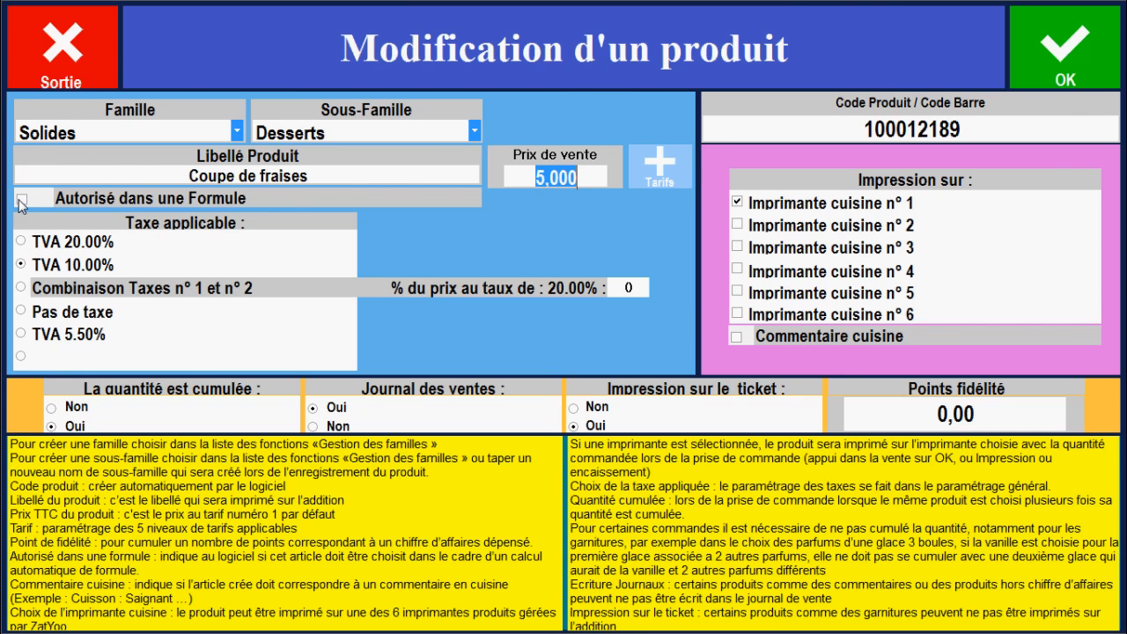
pyautogui.click(1052, 69)
pyautogui.click(1020, 166)
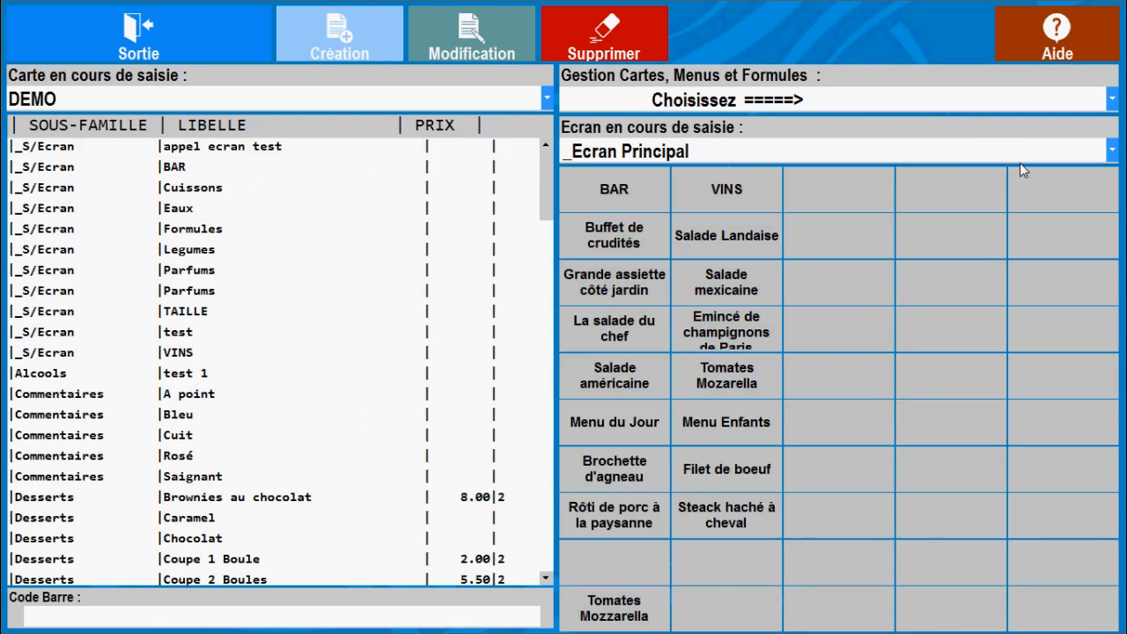
# Leave card management, saving the changes to the DEMO card, and open direct sale (Vente Directe)
pyautogui.click(162, 26)
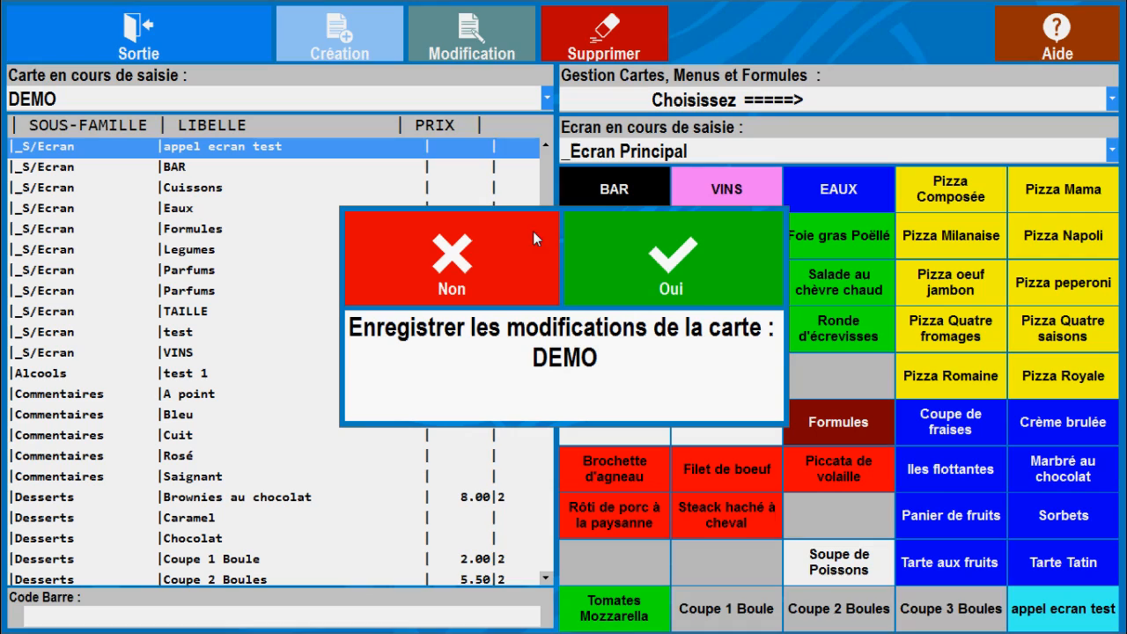
pyautogui.click(716, 280)
pyautogui.click(744, 258)
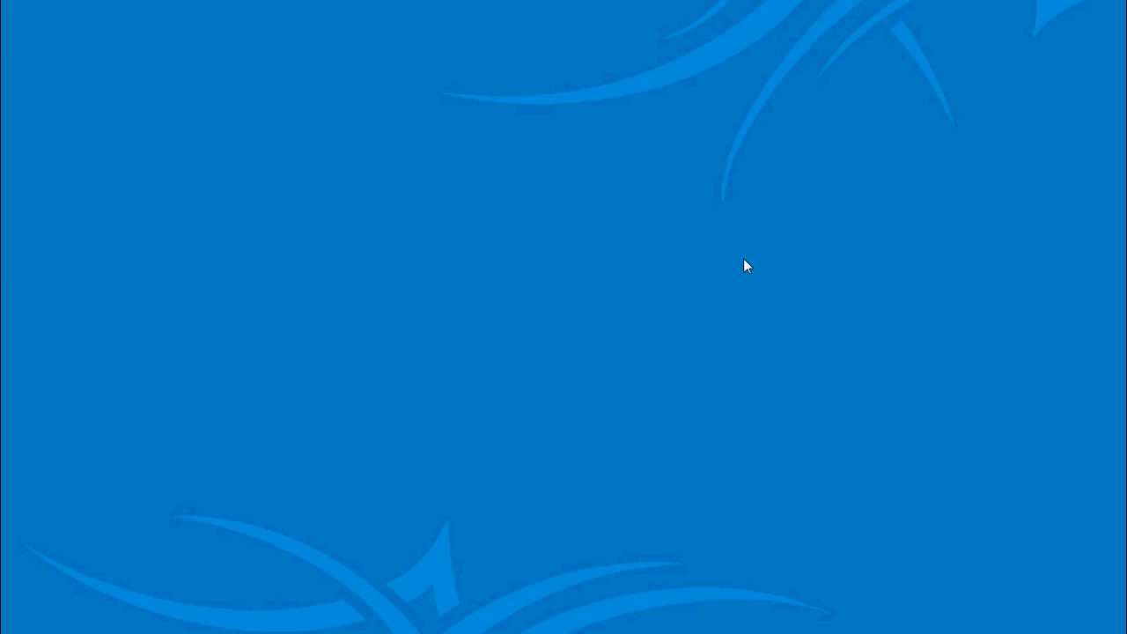
pyautogui.click(923, 167)
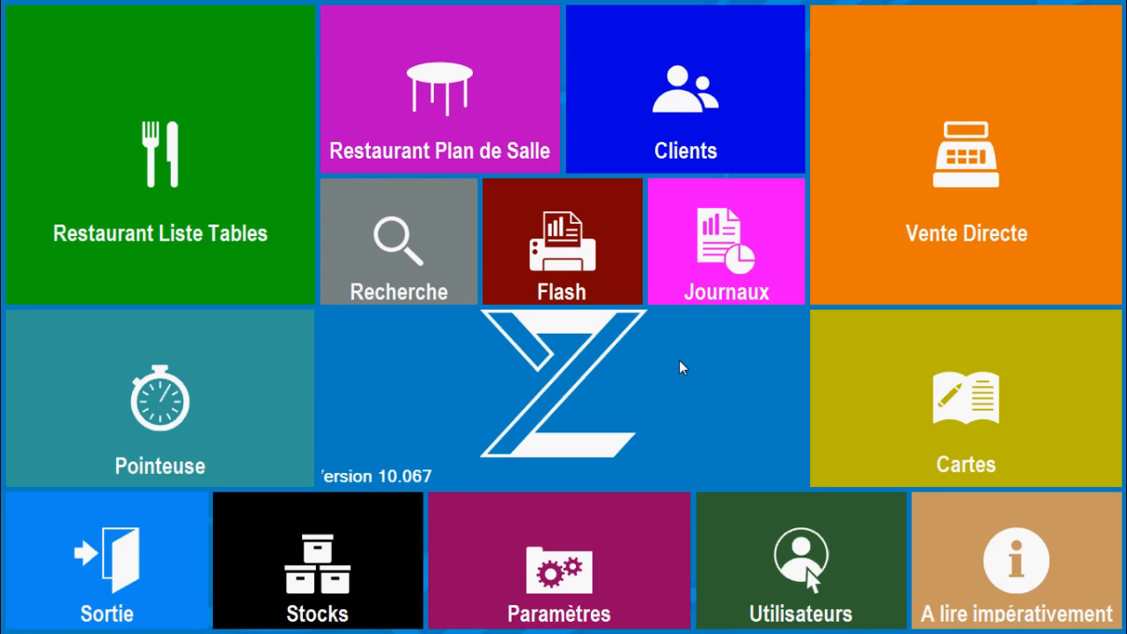
pyautogui.click(923, 176)
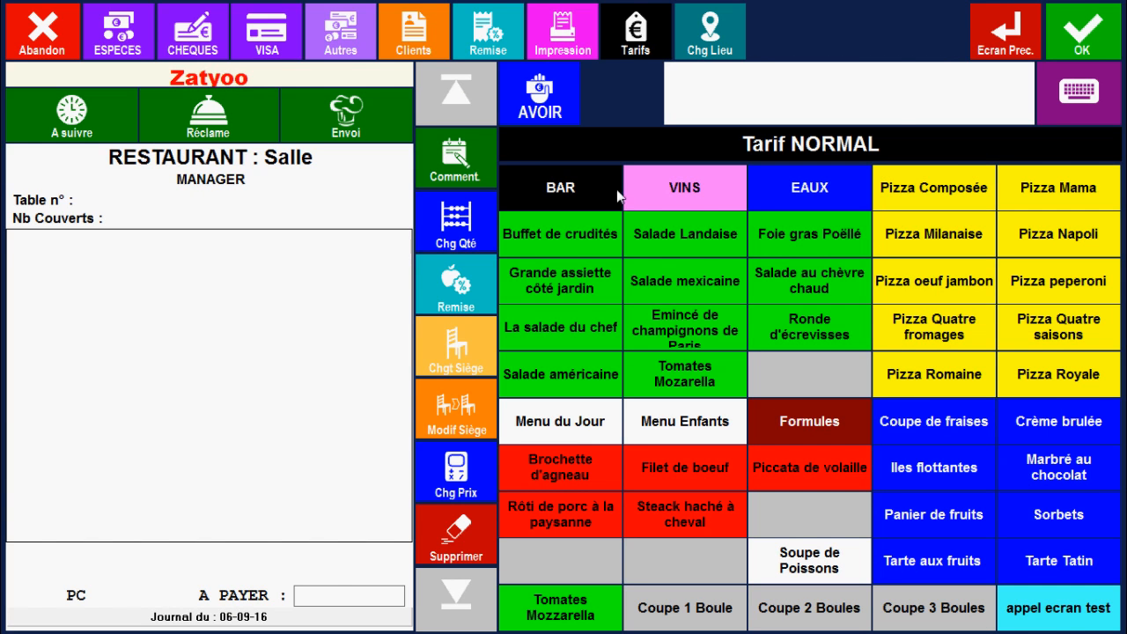
# Order a Buffet de crudités, a Brochette d'agneau with Frites Normale and a Coupe de fraises
pyautogui.click(574, 222)
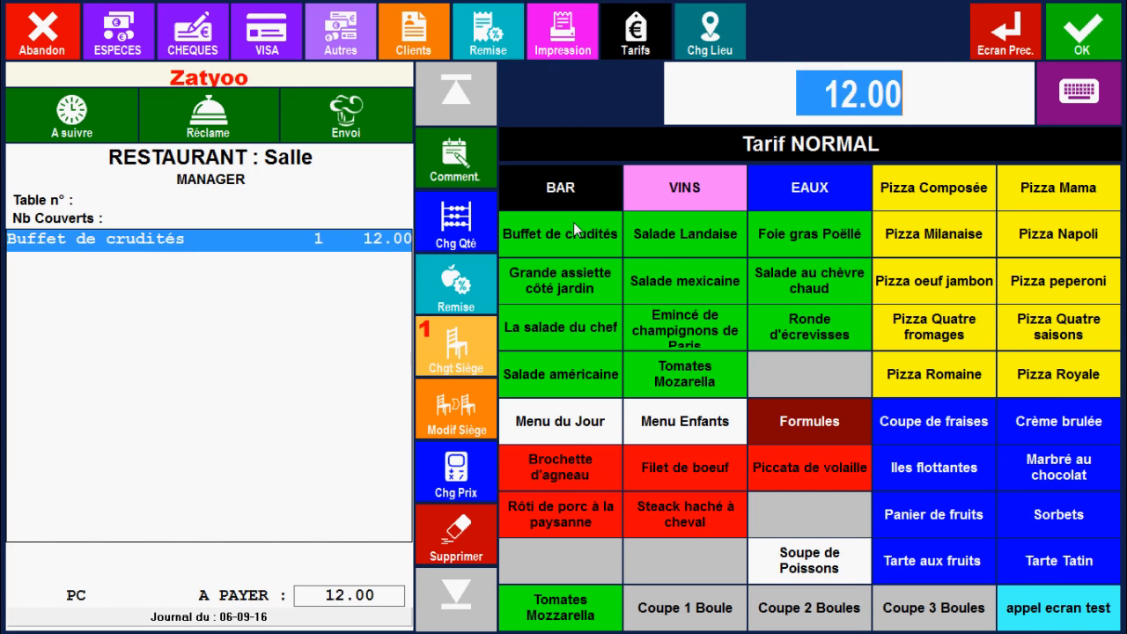
pyautogui.click(559, 467)
pyautogui.click(567, 293)
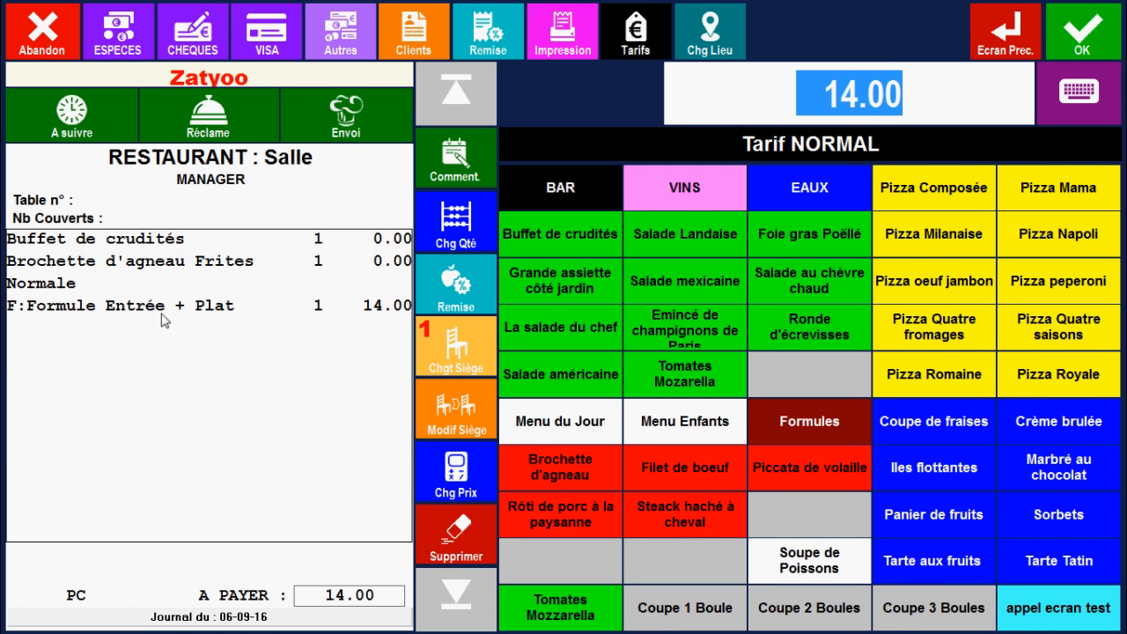
pyautogui.click(949, 426)
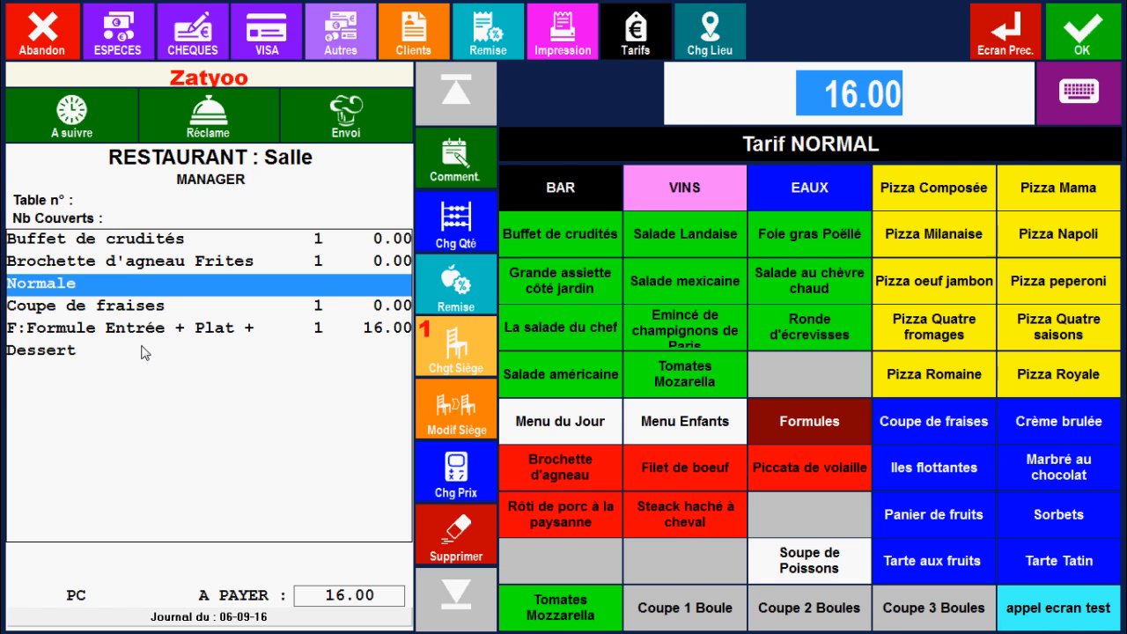
# Add a second Brochette d'agneau with Frites Normale, another Coupe de fraises and another Buffet de crudités to the order
pyautogui.click(545, 461)
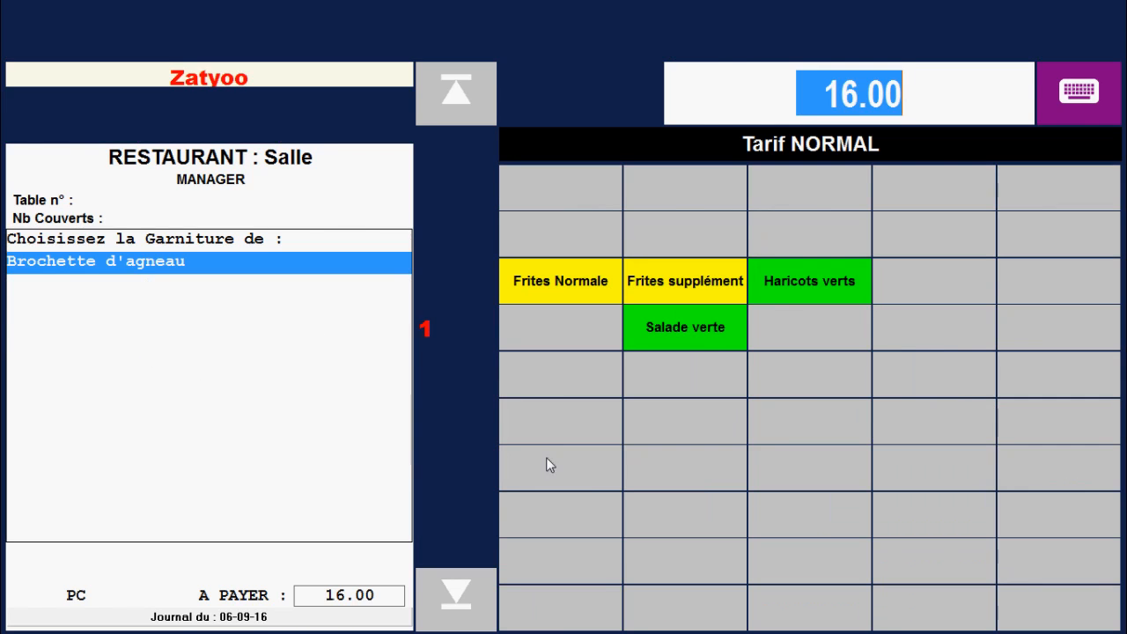
pyautogui.click(594, 300)
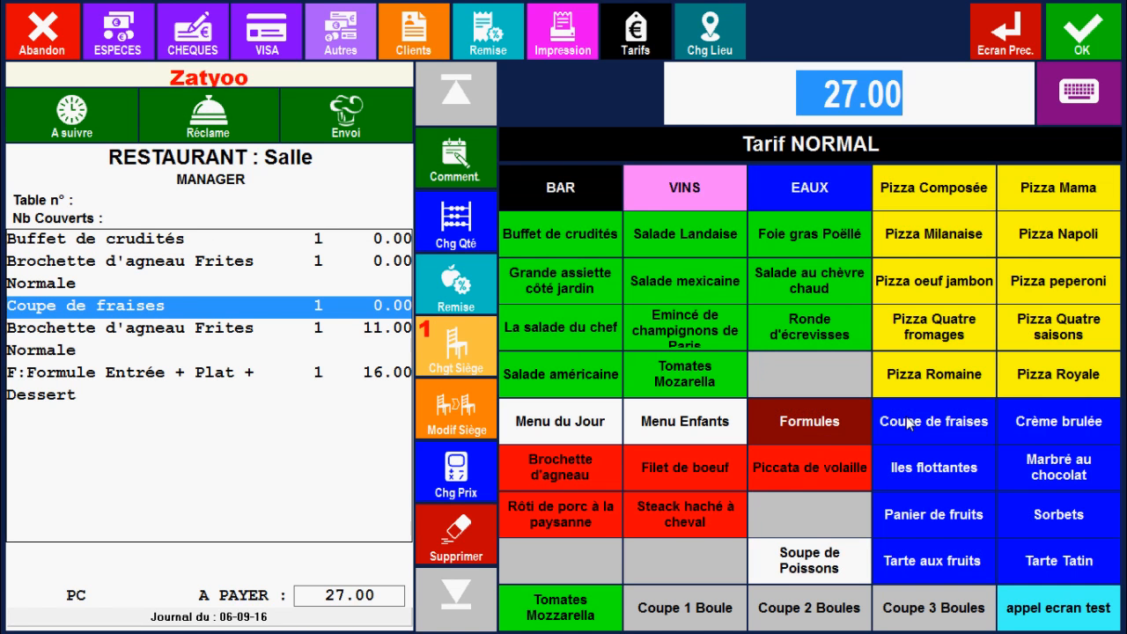
pyautogui.click(910, 423)
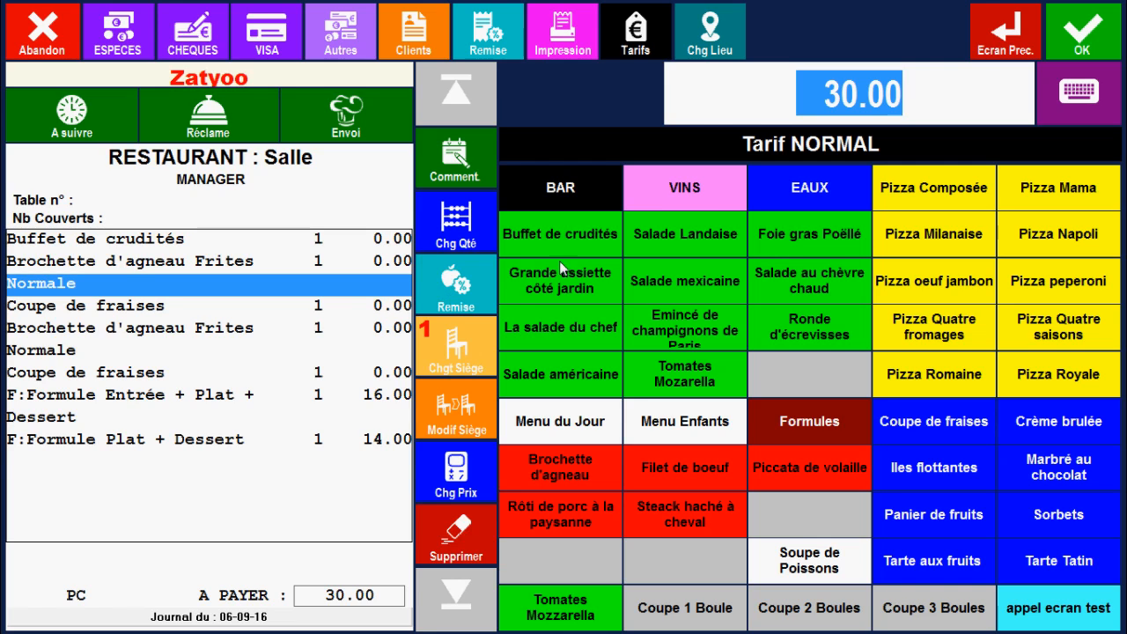
pyautogui.click(568, 238)
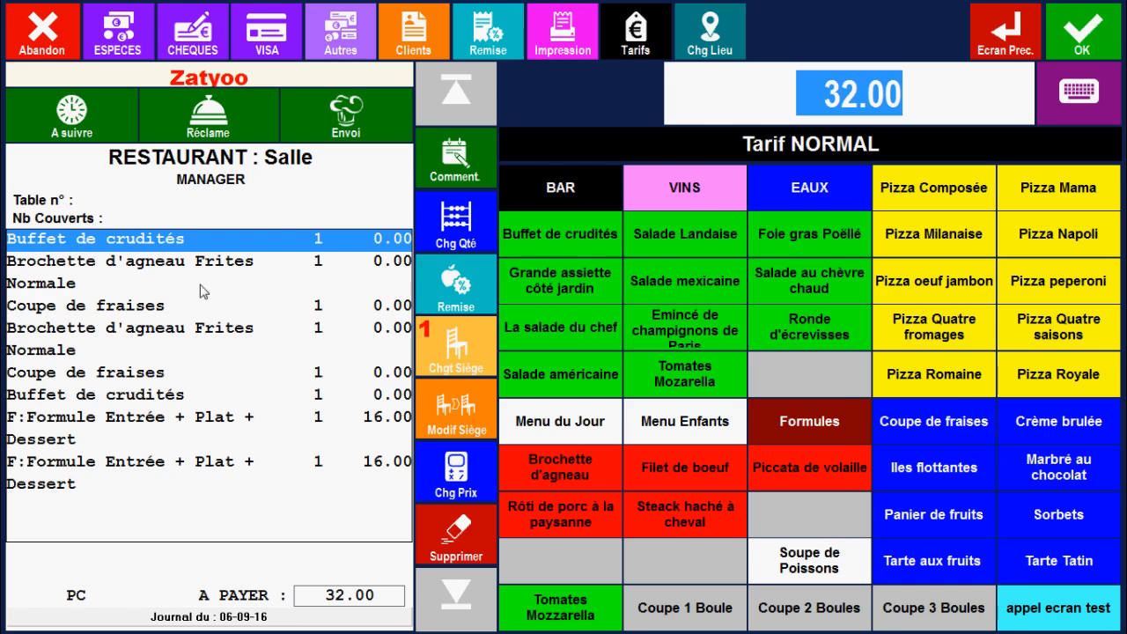
# Reassign the first Buffet de crudités to seat 2 and review its line and the two formula lines
pyautogui.click(432, 409)
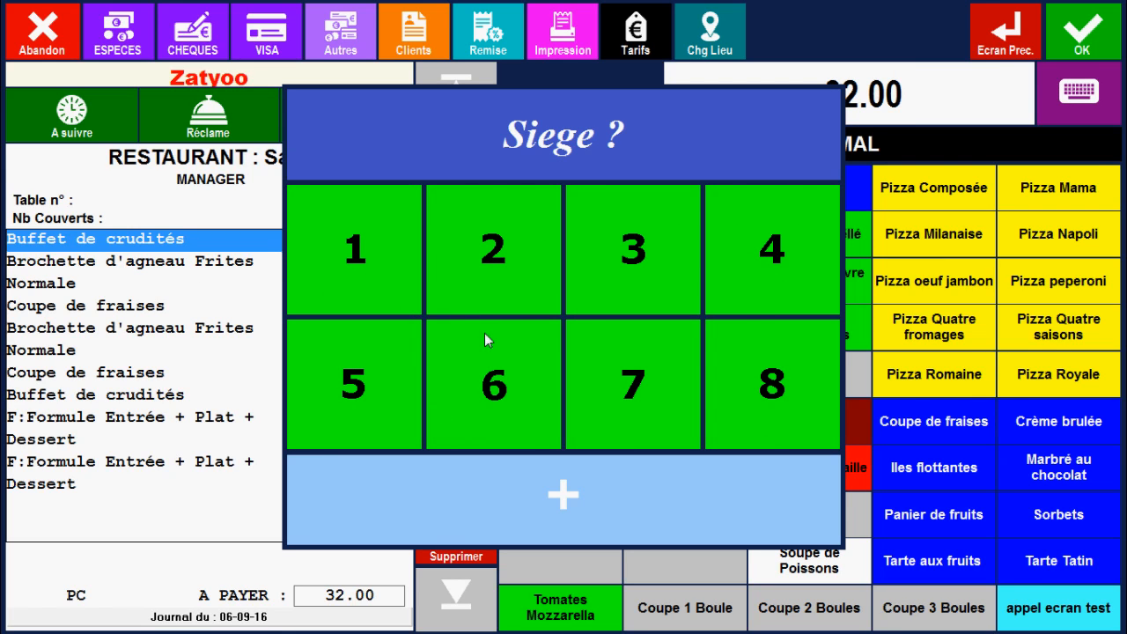
pyautogui.click(527, 247)
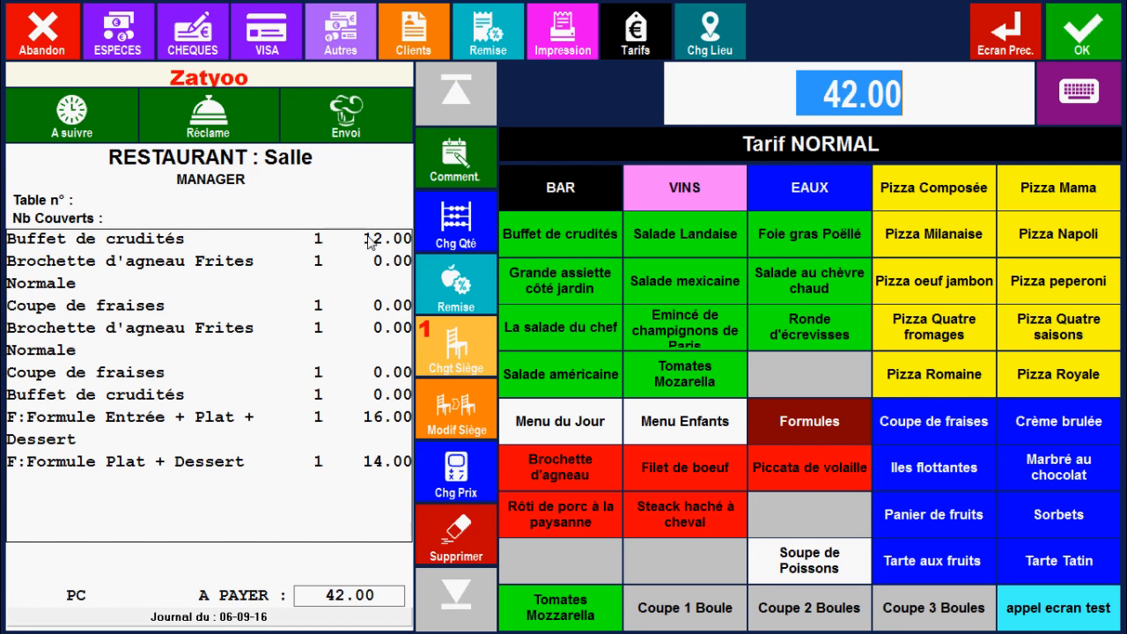
pyautogui.click(113, 240)
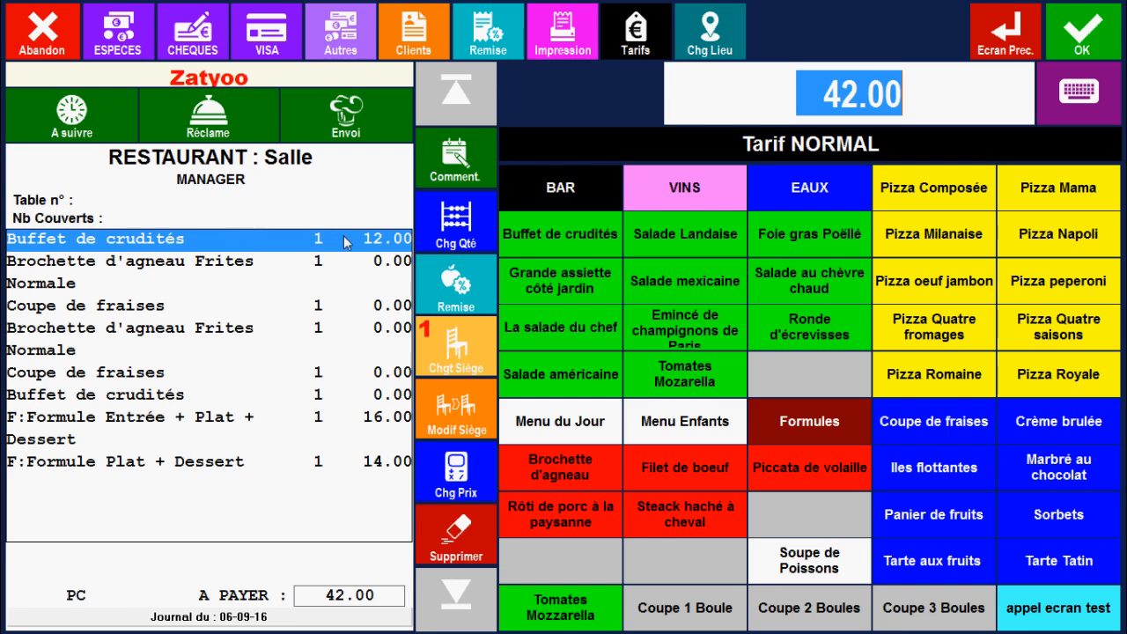
pyautogui.click(147, 424)
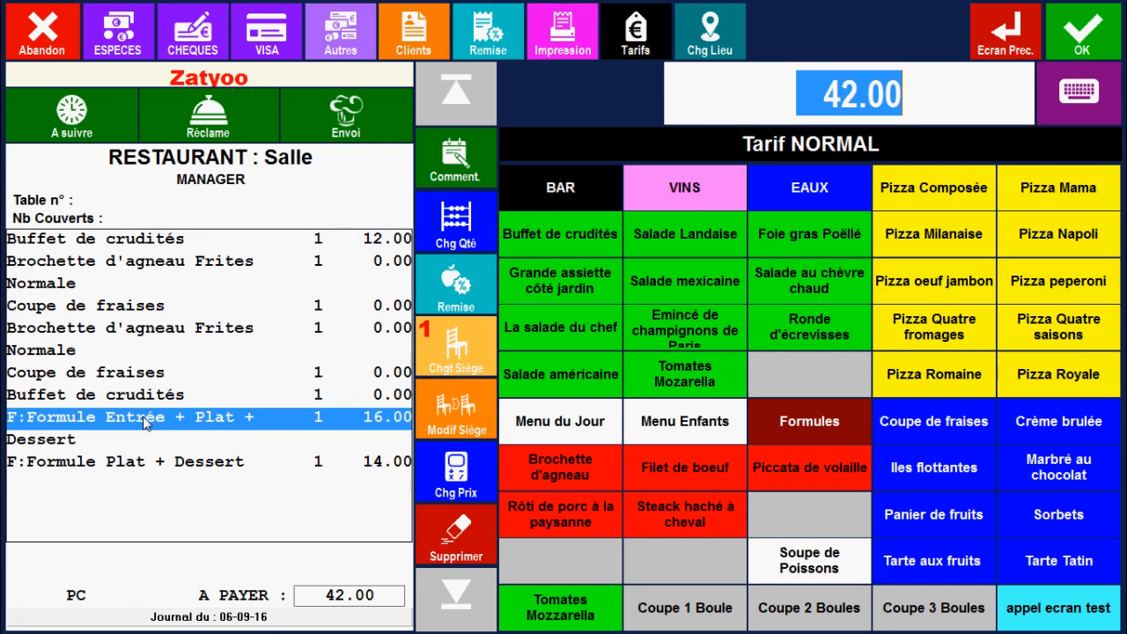
pyautogui.click(136, 470)
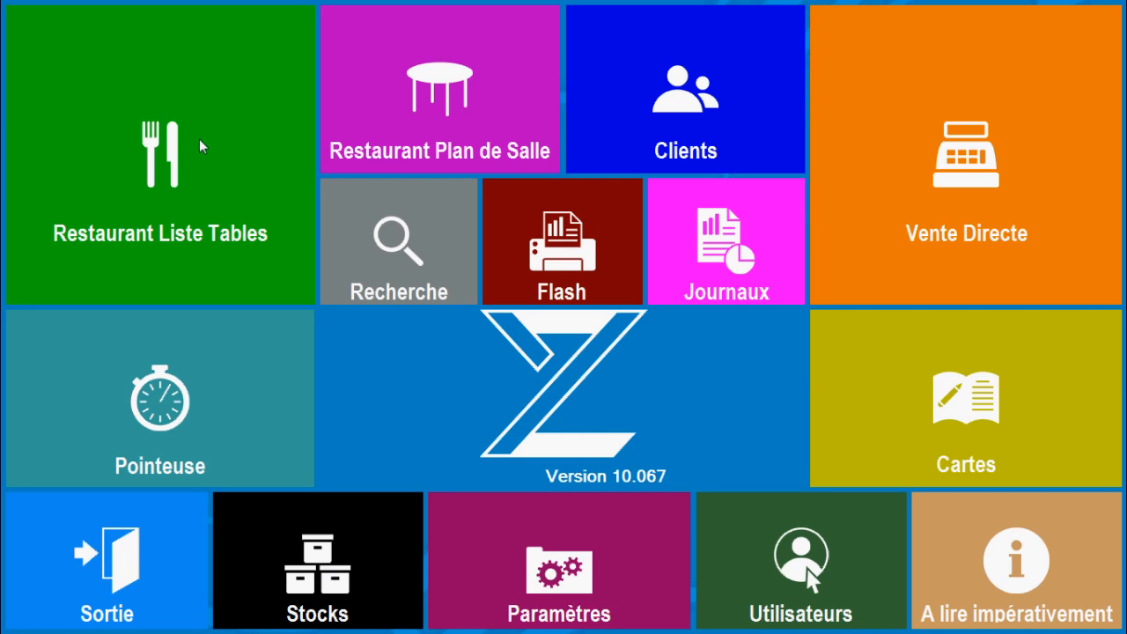
# Open table 100 with 3 covers from the restaurant table list (Restaurant Liste Tables)
pyautogui.click(171, 151)
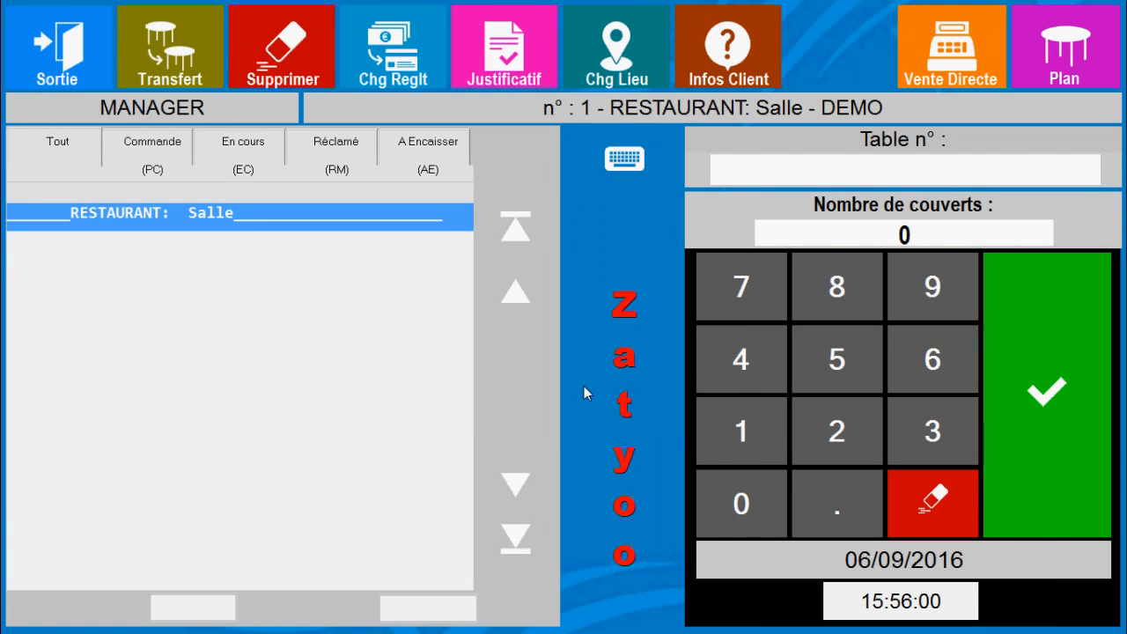
pyautogui.click(760, 417)
pyautogui.click(749, 507)
pyautogui.click(749, 507)
pyautogui.click(1065, 386)
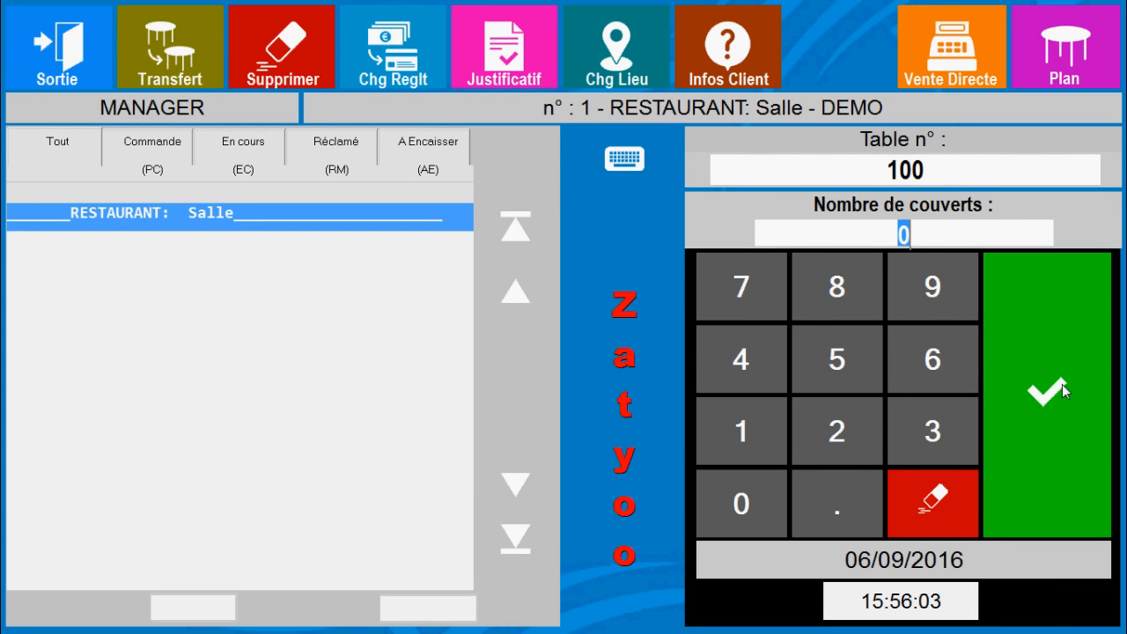
pyautogui.click(948, 421)
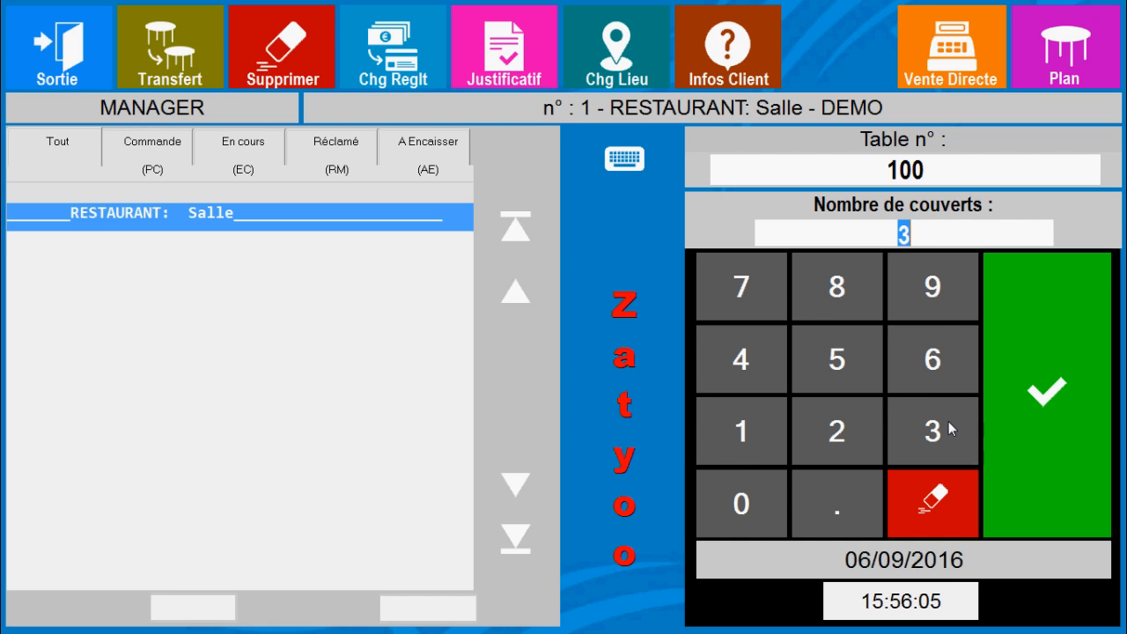
pyautogui.click(1024, 349)
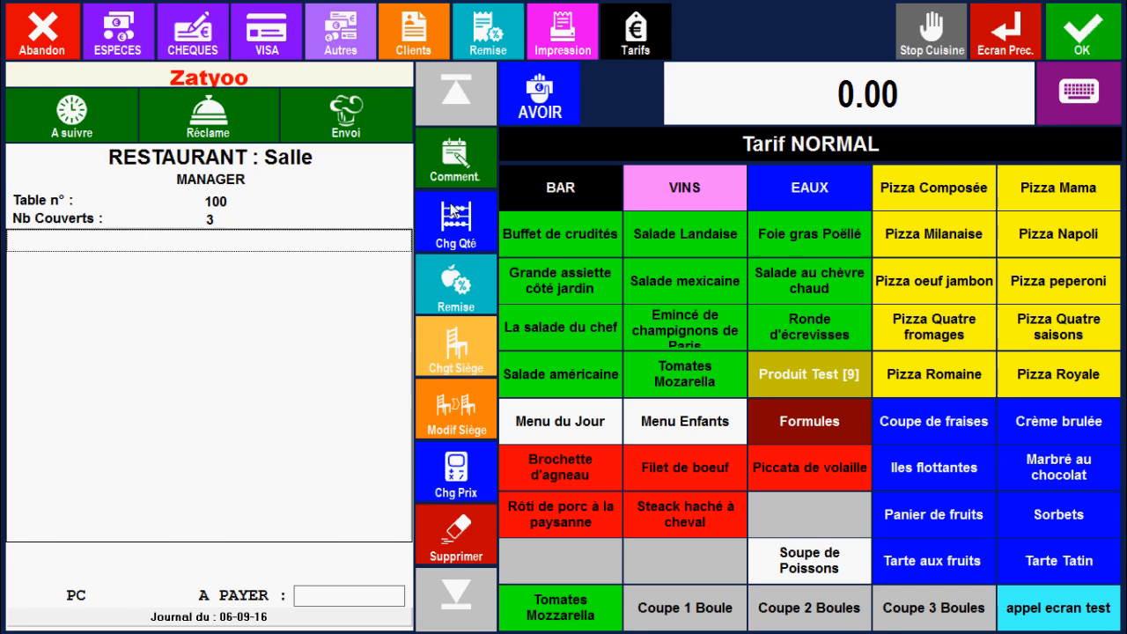
# Order a Buffet de crudités and a Brochette d'agneau with Frites Normale for seat 1
pyautogui.click(551, 236)
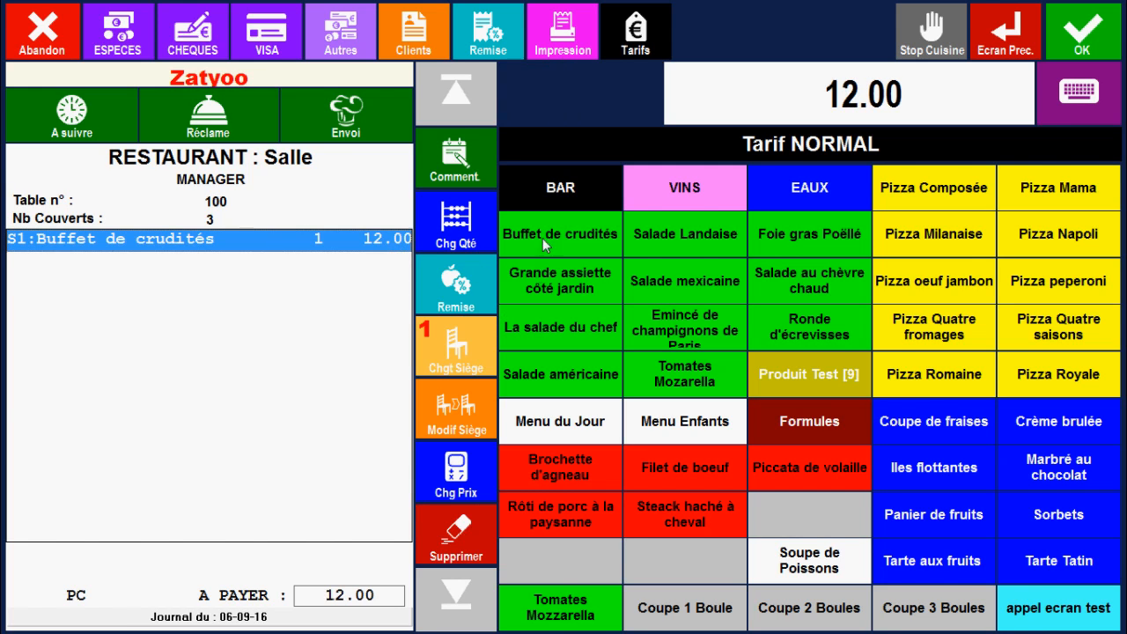
pyautogui.click(583, 474)
pyautogui.click(562, 283)
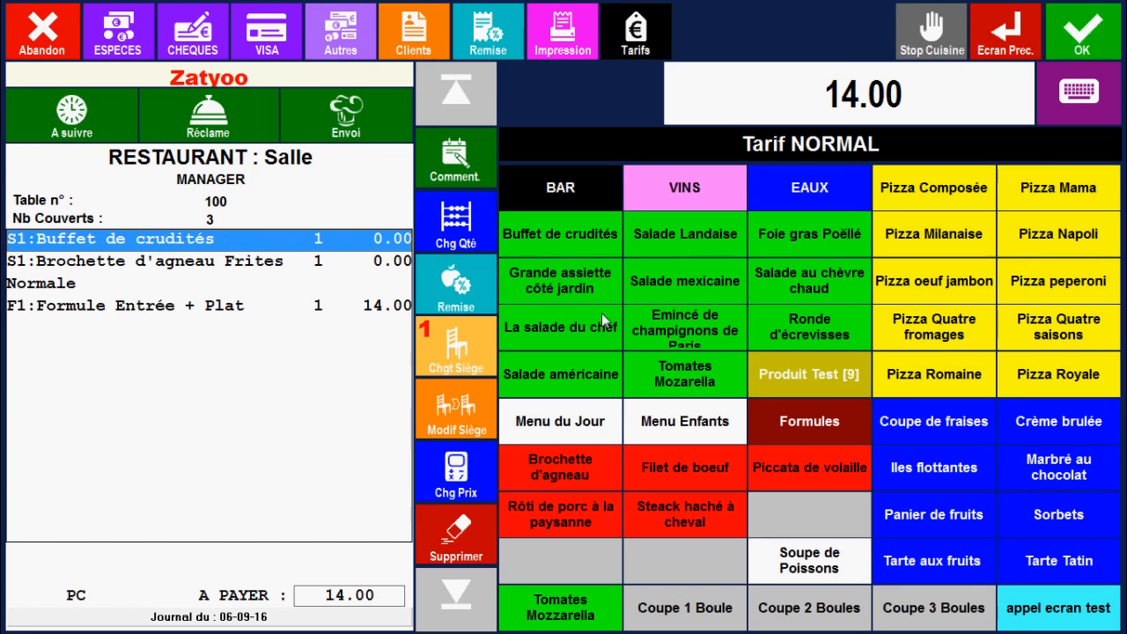
# Switch to seat 2 and order a Brochette d'agneau with Frites Normale and a Coupe de fraises
pyautogui.click(461, 345)
pyautogui.click(500, 246)
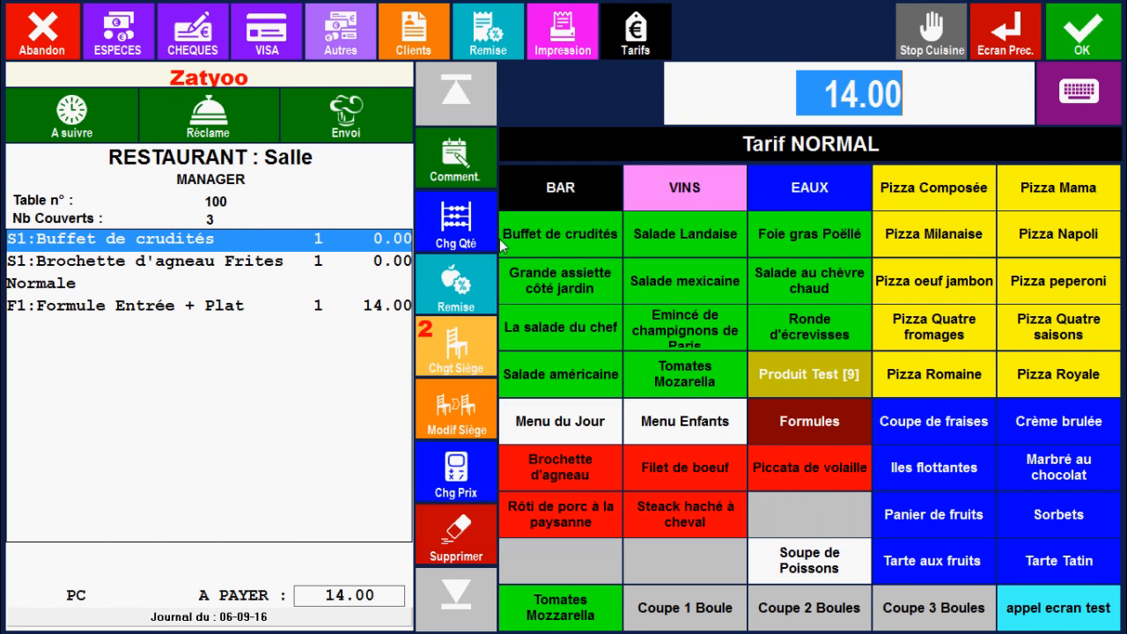
pyautogui.click(556, 461)
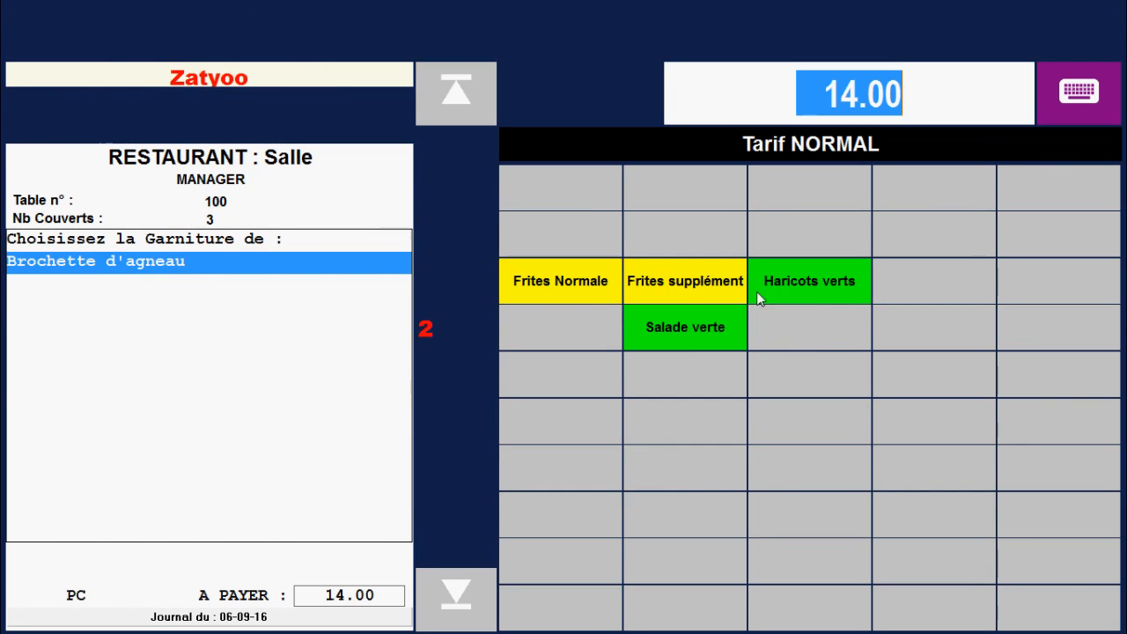
pyautogui.click(589, 283)
pyautogui.click(905, 426)
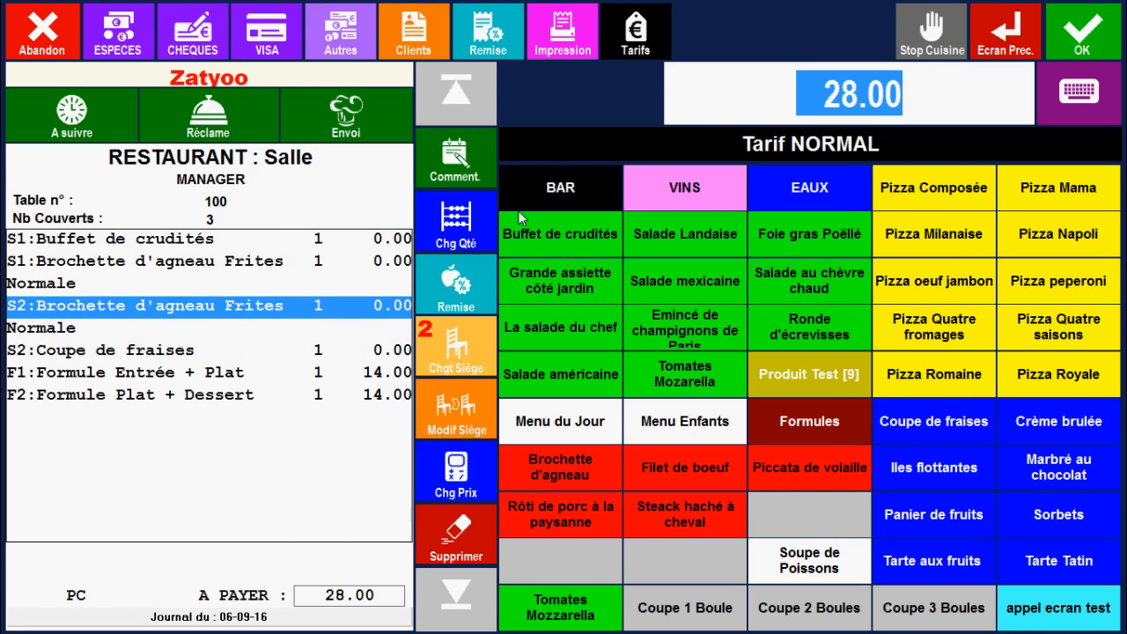
# Order a Buffet de crudités and a Coupe de fraises for seat 3, and settle the table in cash (ESPECES)
pyautogui.click(459, 350)
pyautogui.click(636, 255)
pyautogui.click(563, 239)
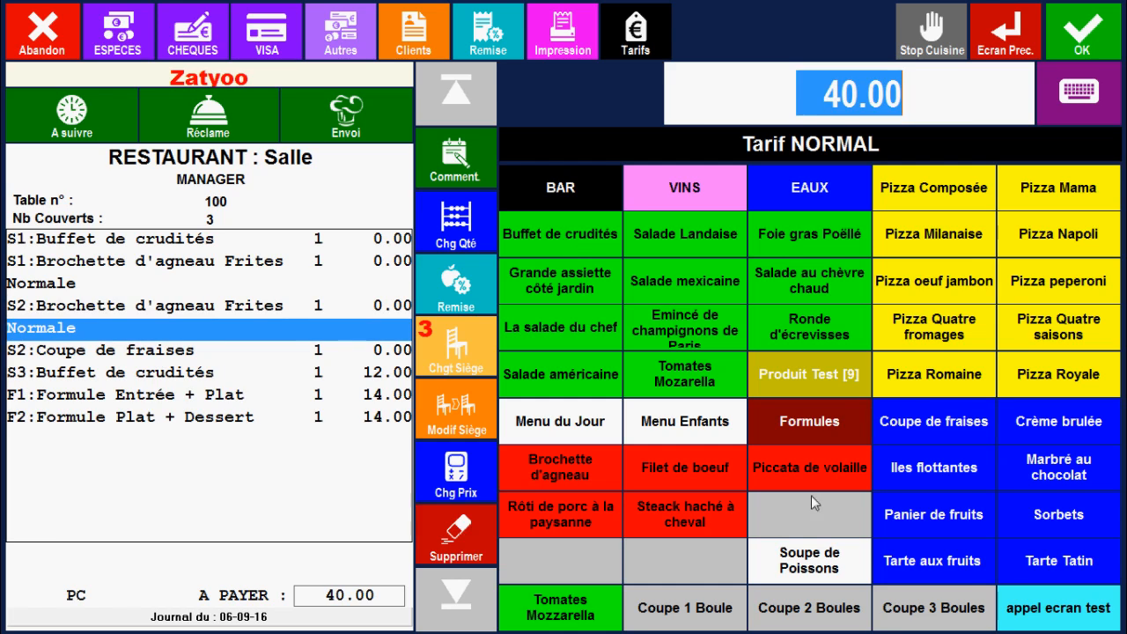
pyautogui.click(938, 433)
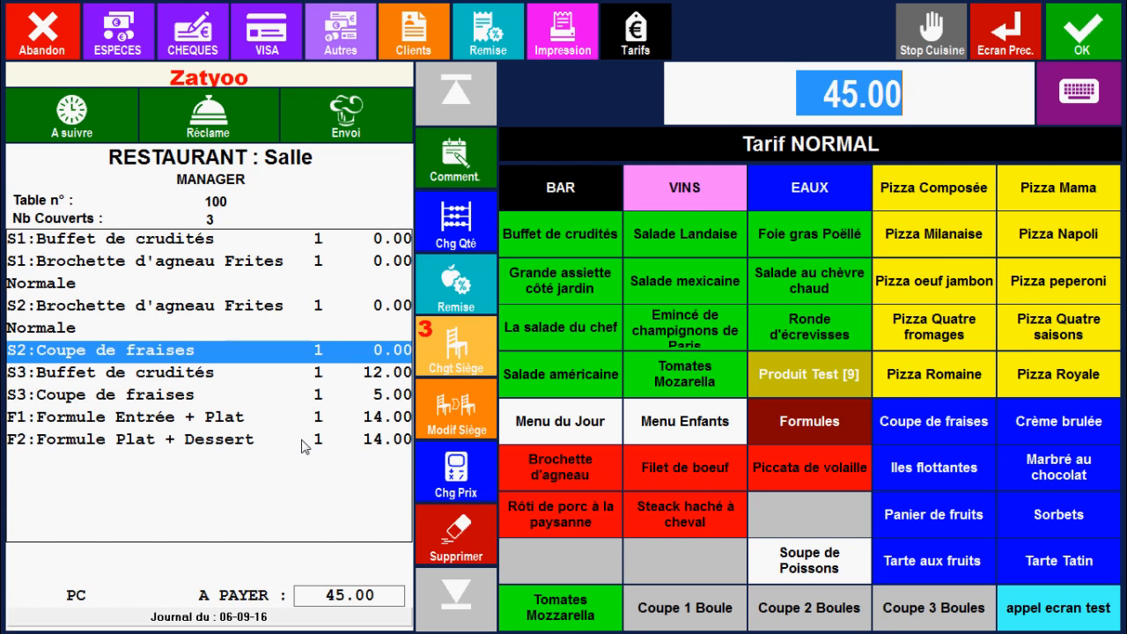
pyautogui.click(117, 34)
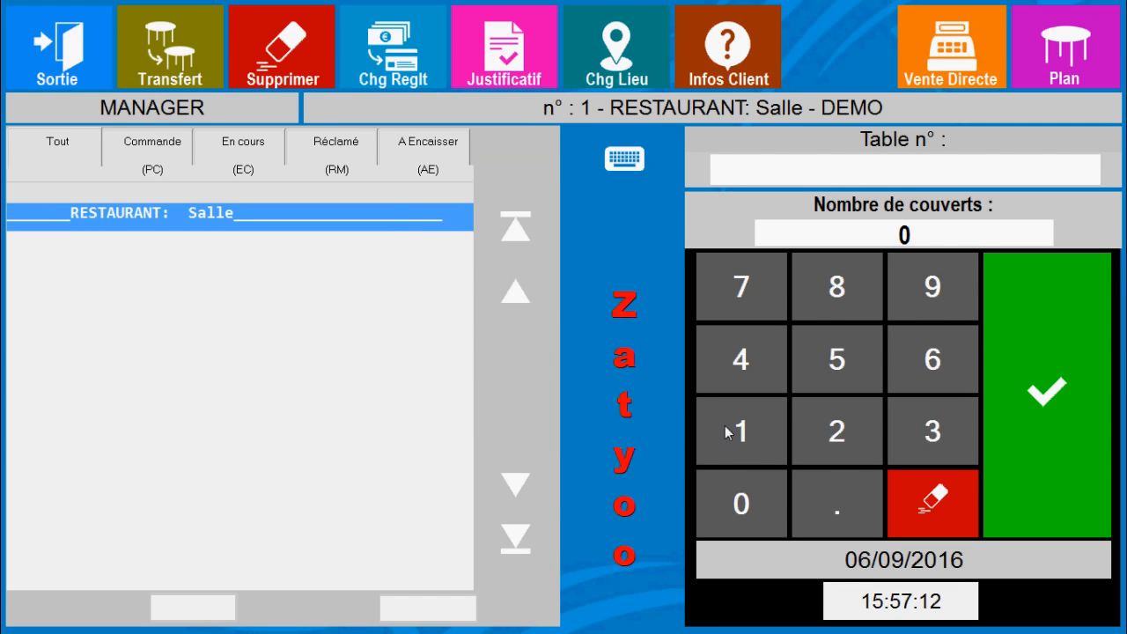
# Open table 100 again with 3 covers for a new order
pyautogui.click(741, 431)
pyautogui.click(758, 508)
pyautogui.click(759, 506)
pyautogui.click(932, 432)
pyautogui.click(1047, 397)
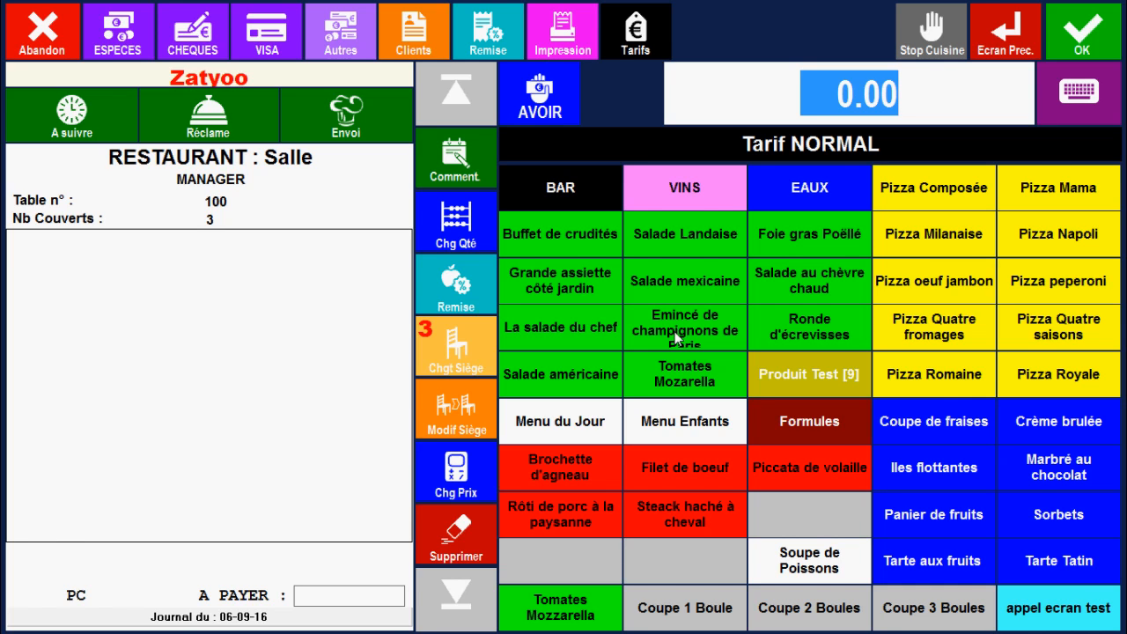
# For seat 1, order two Buffet de crudités, one Brochette d'agneau with Frites Normale and two Coupe de fraises
pyautogui.click(472, 336)
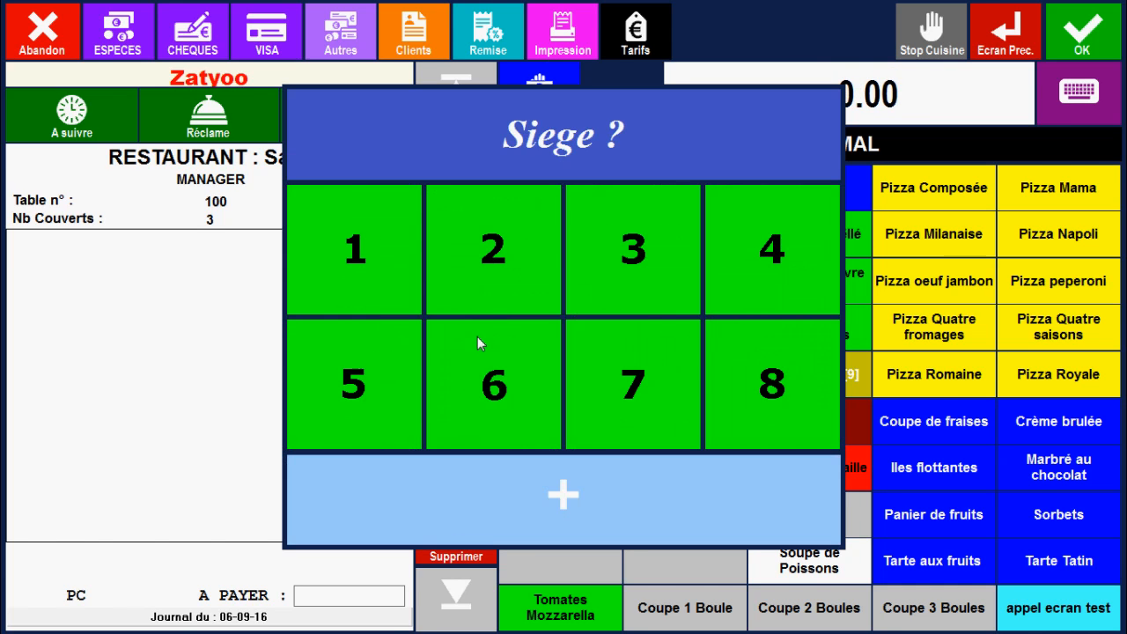
pyautogui.click(382, 248)
pyautogui.click(544, 243)
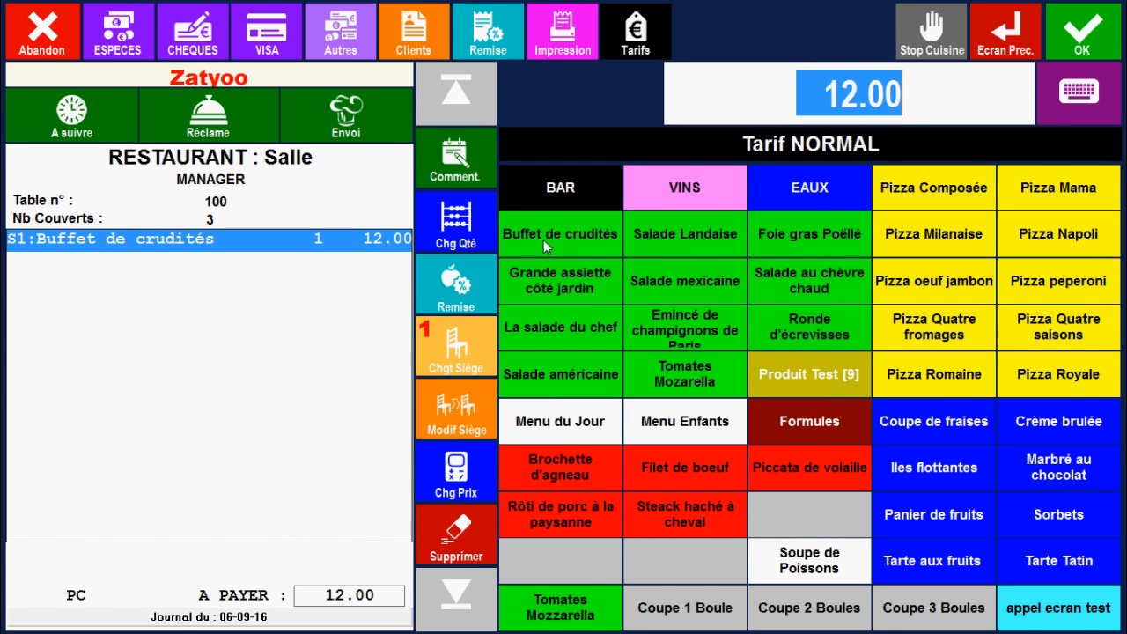
pyautogui.click(544, 239)
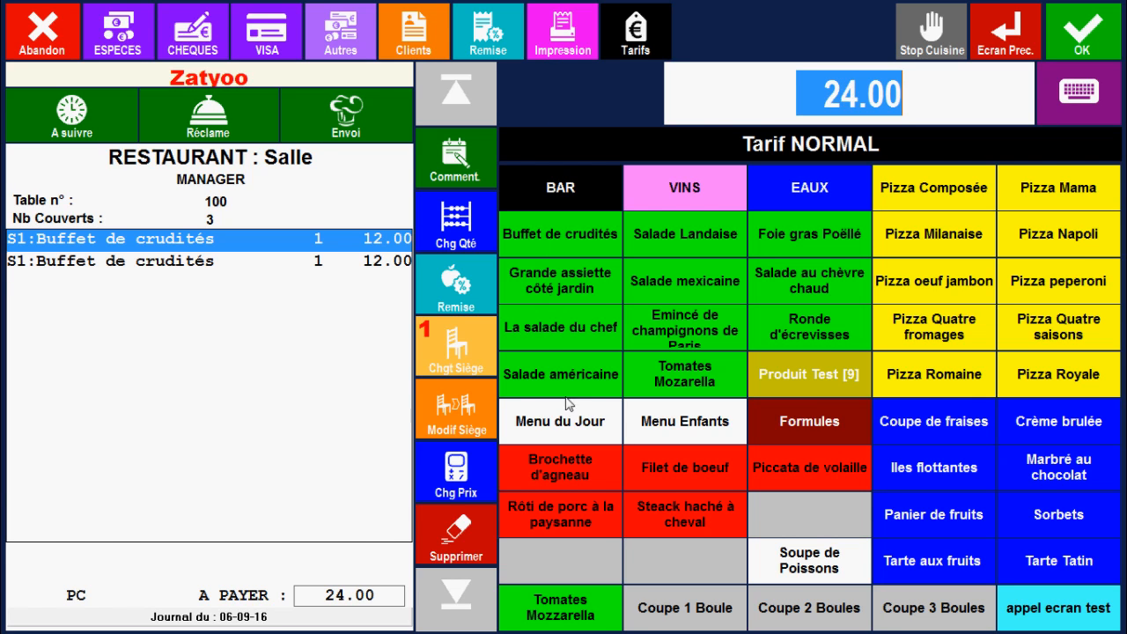
pyautogui.click(587, 473)
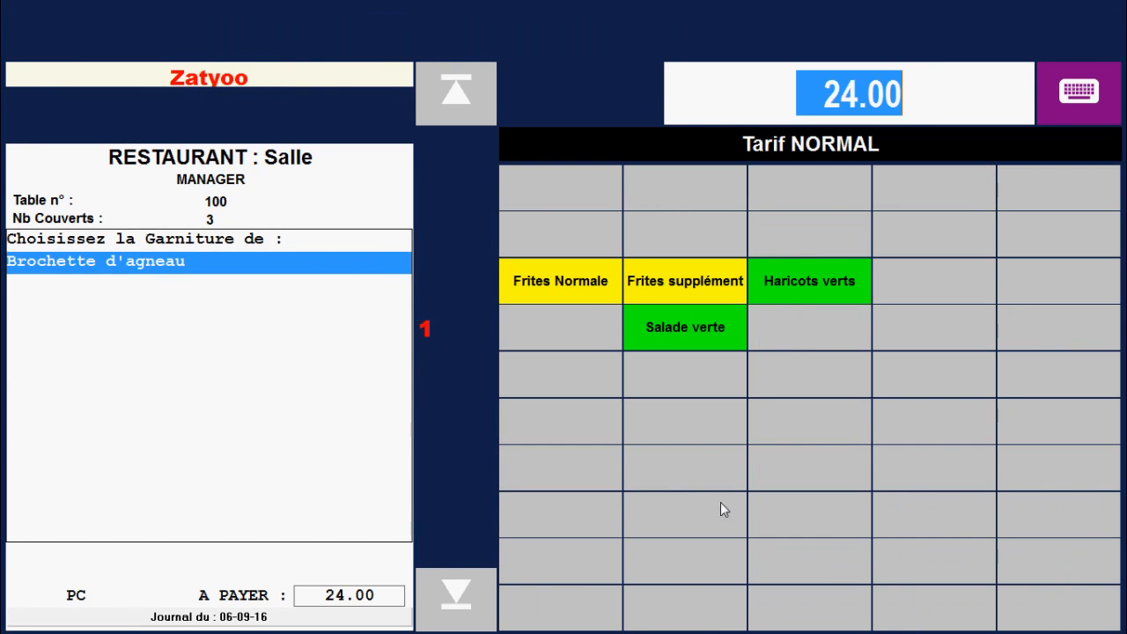
pyautogui.click(584, 292)
pyautogui.click(932, 430)
pyautogui.click(911, 438)
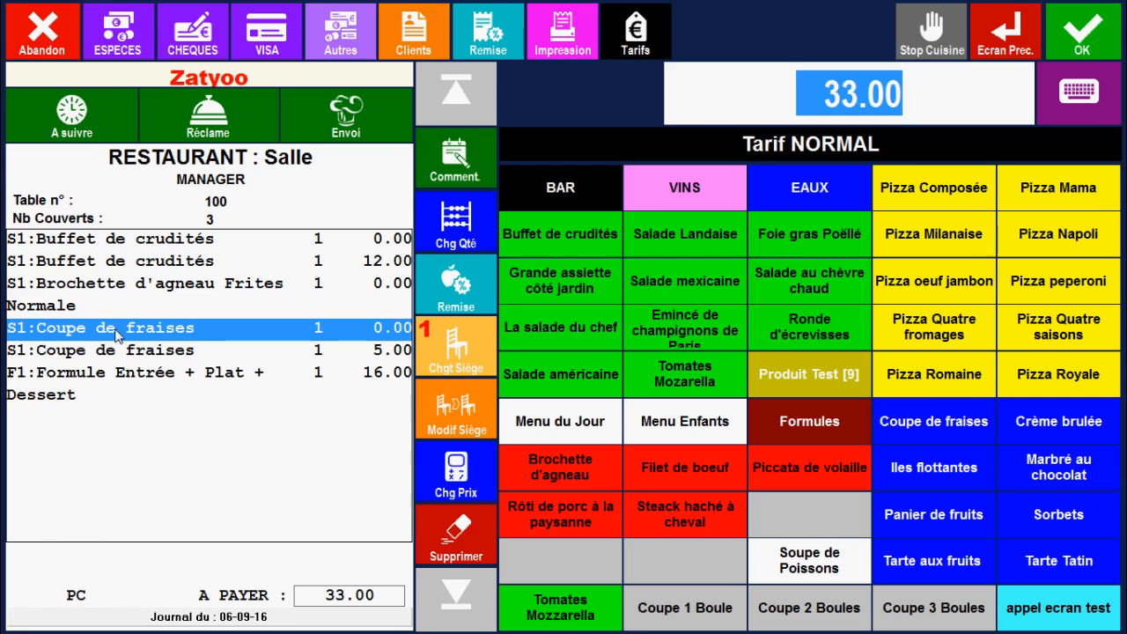
# Reassign the second Buffet de crudités and the Brochette d'agneau to seat 2, and settle the table in cash (ESPECES)
pyautogui.click(115, 265)
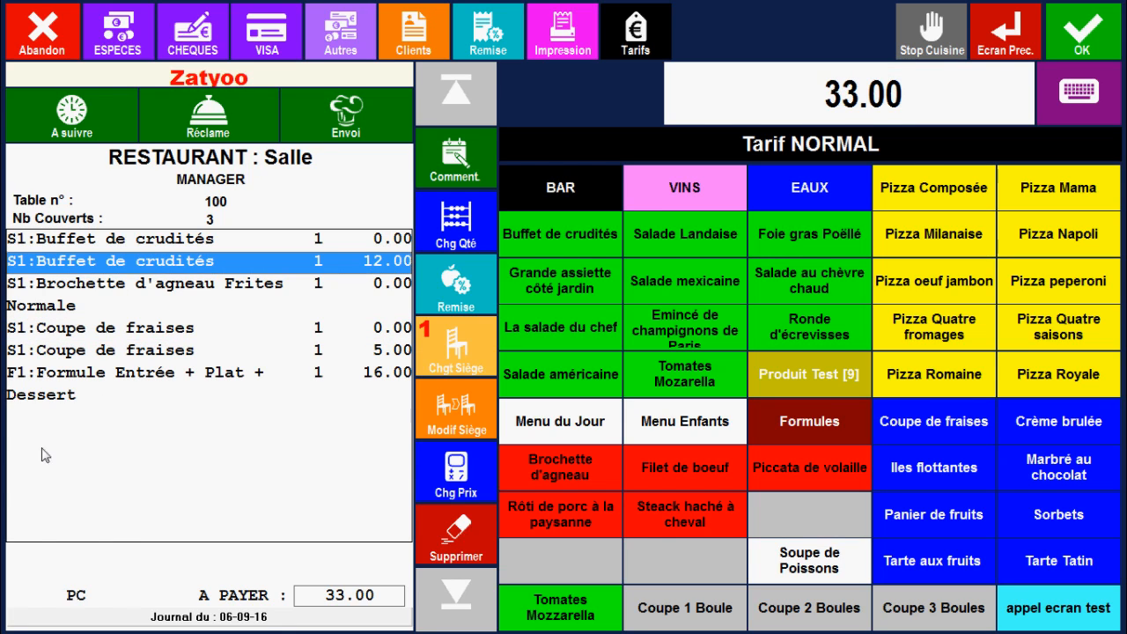
pyautogui.click(440, 410)
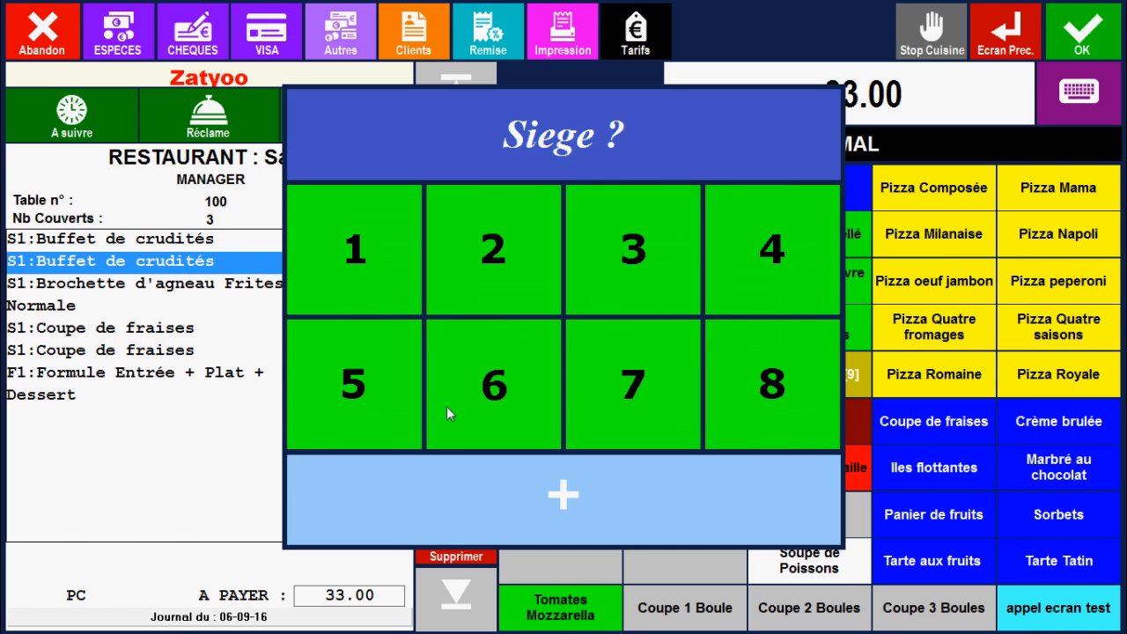
pyautogui.click(481, 262)
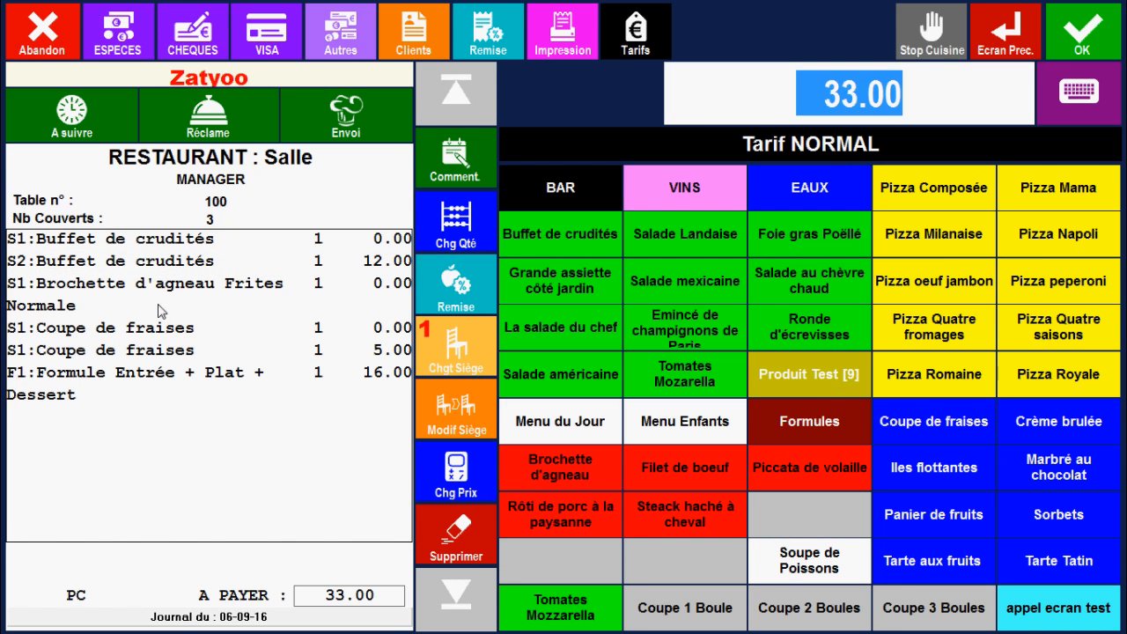
pyautogui.click(149, 283)
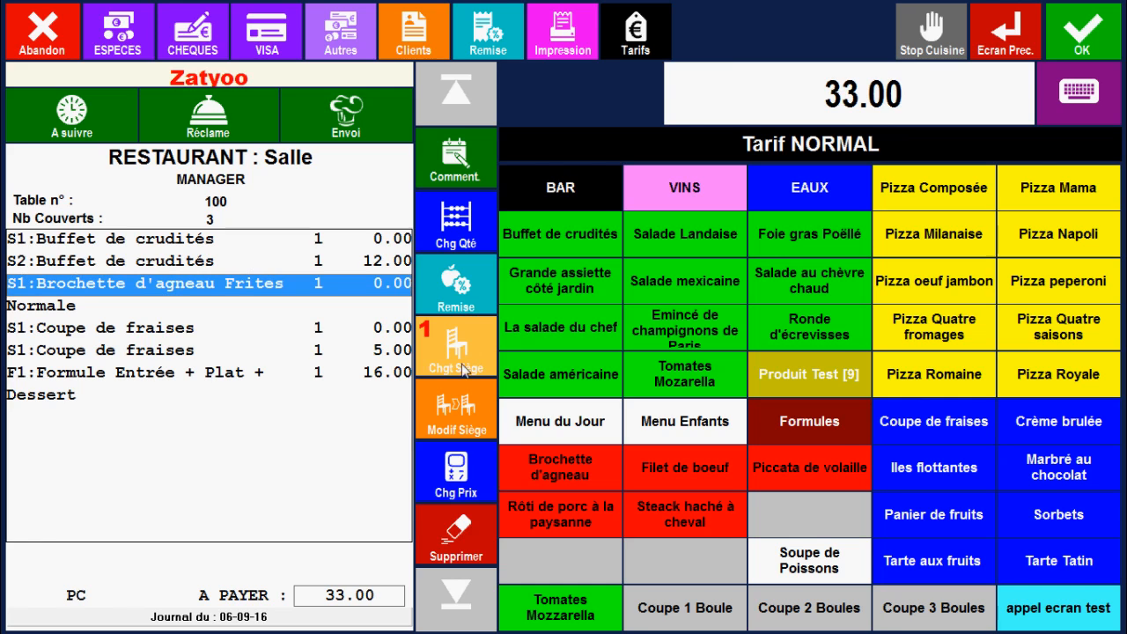
pyautogui.click(459, 414)
pyautogui.click(508, 246)
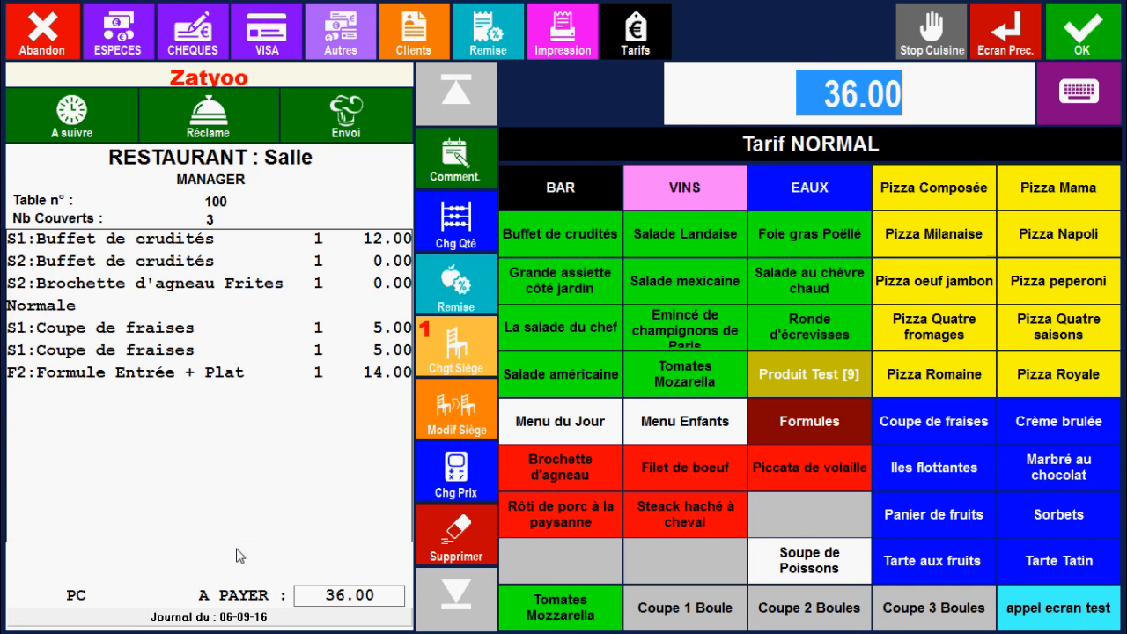
pyautogui.click(132, 46)
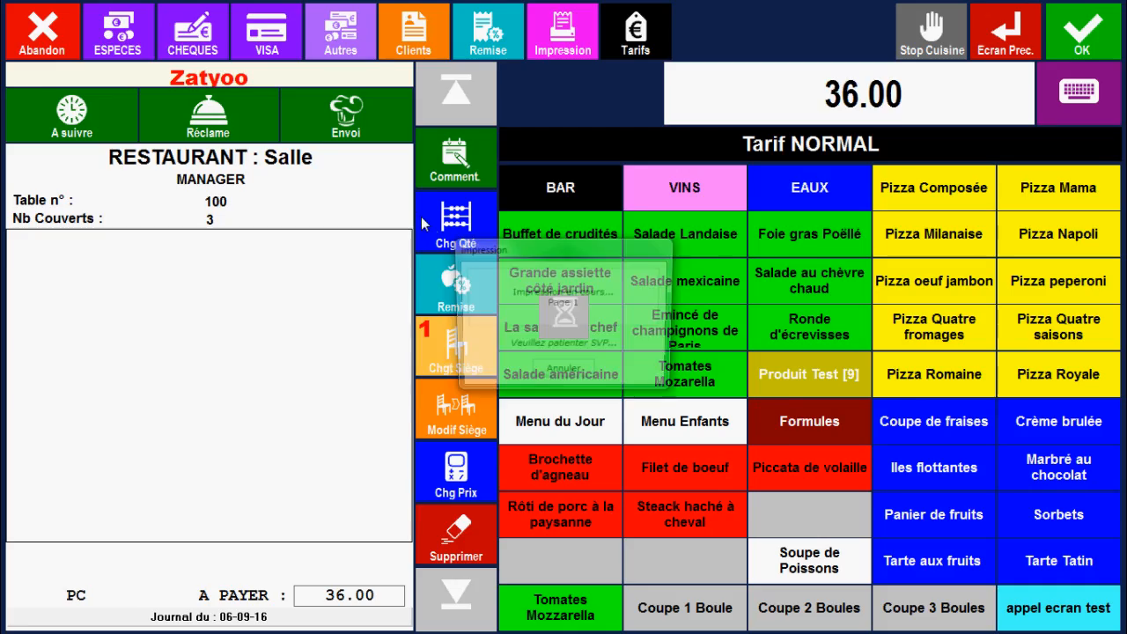